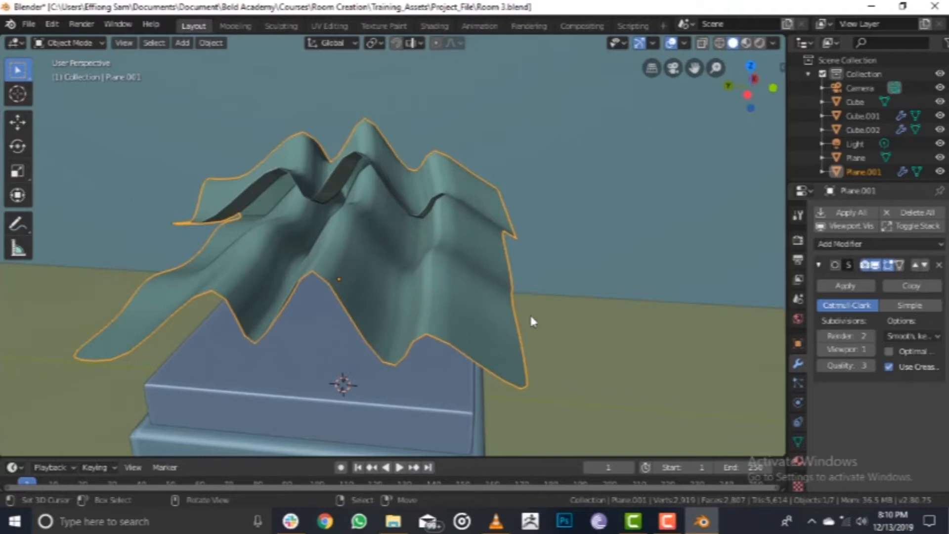
- Enable Cloth physics on the wavy sheet (Plane.001) above the bed
middle_drag(502, 290, 442, 279)
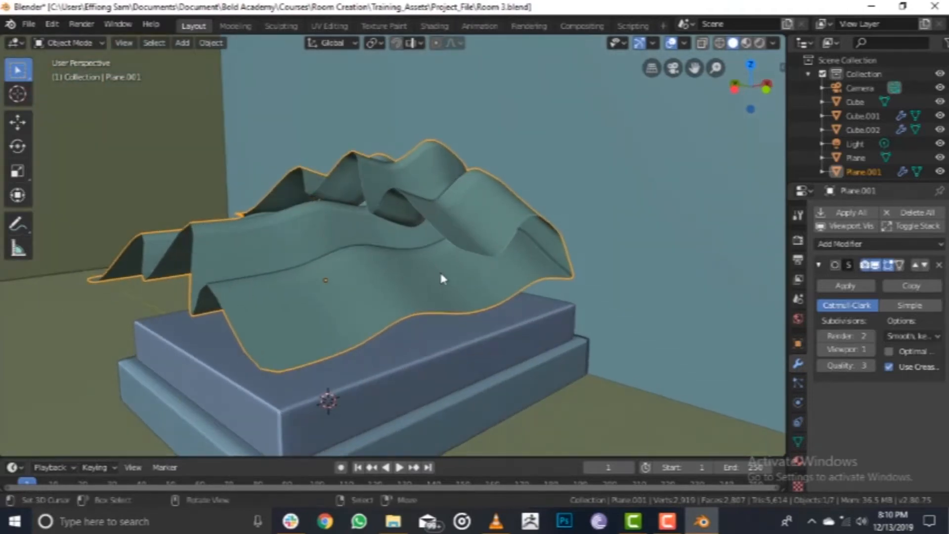
middle_drag(369, 262, 392, 352)
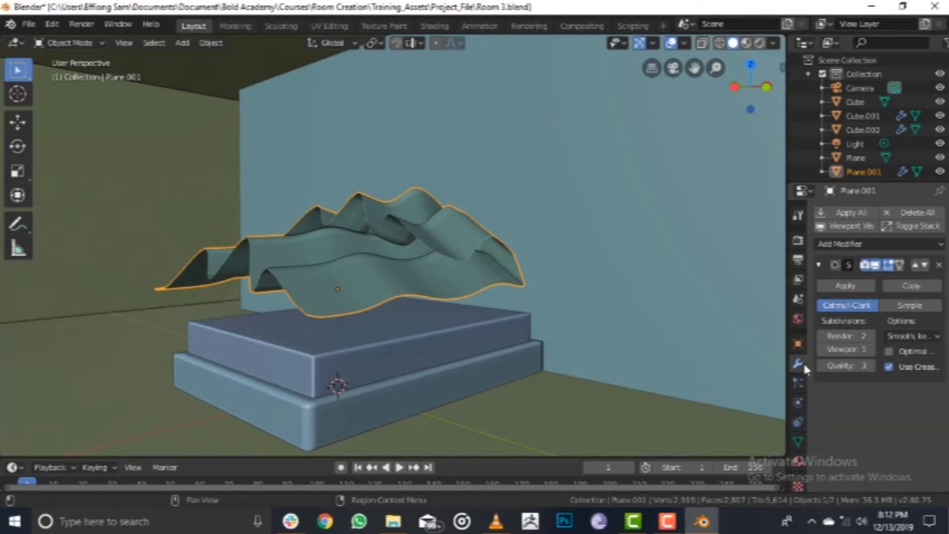
click(798, 403)
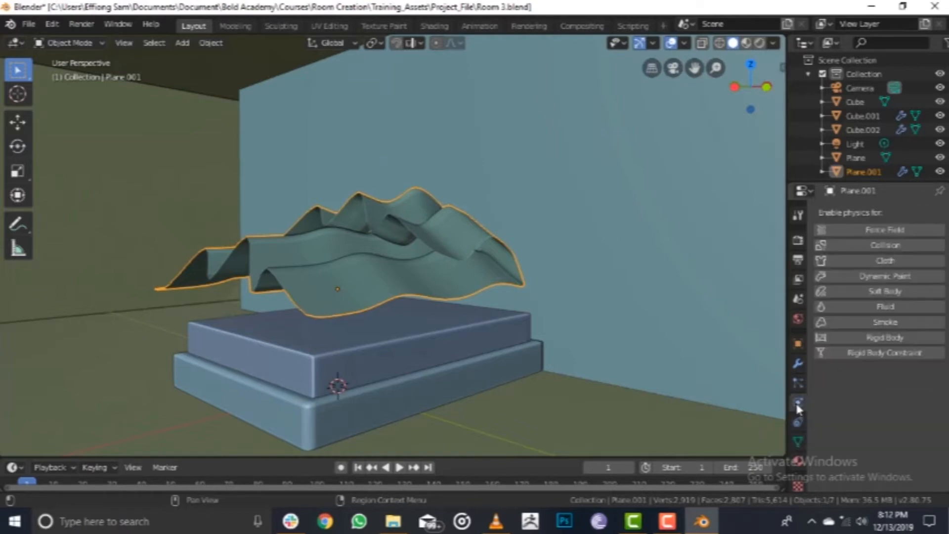
click(892, 265)
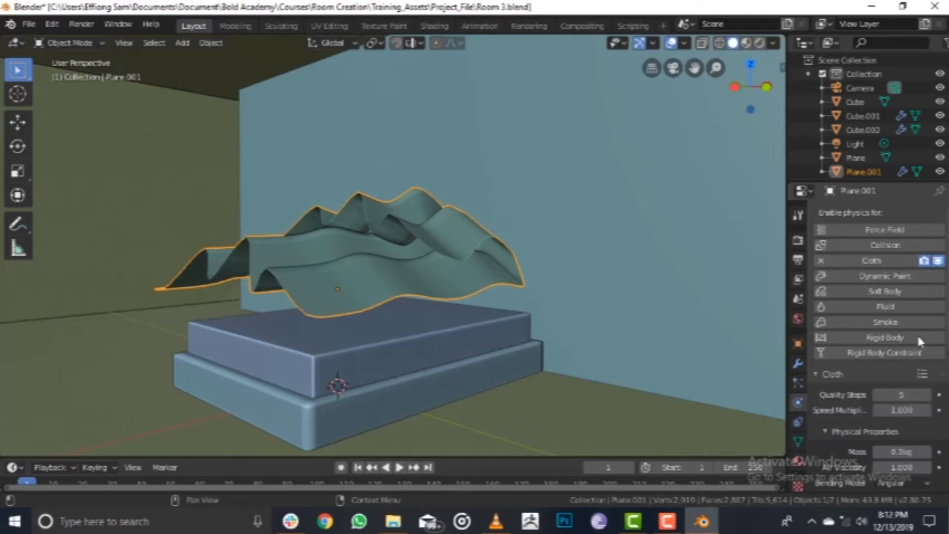
- Turn on Self Collisions in the sheet's cloth collision settings
scroll(938, 351, down, 4)
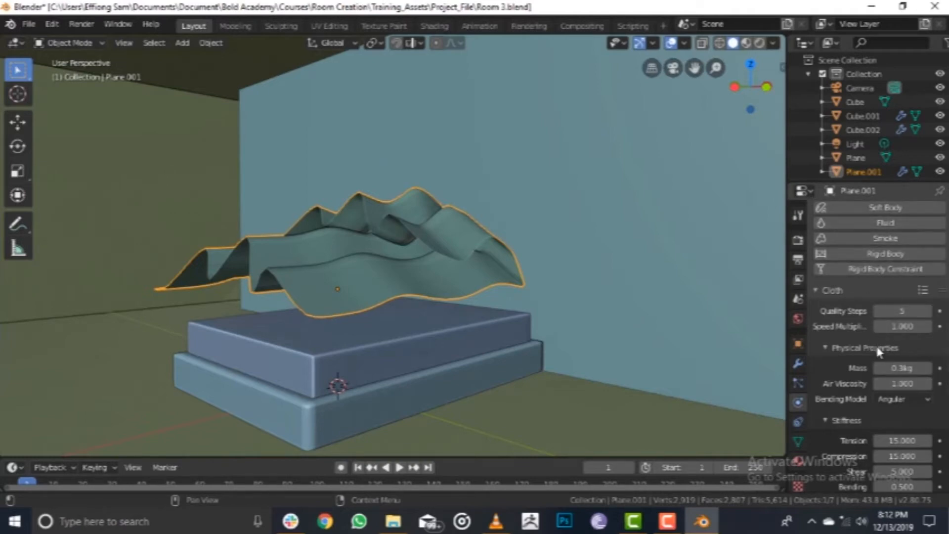
scroll(876, 343, down, 5)
scroll(876, 299, down, 3)
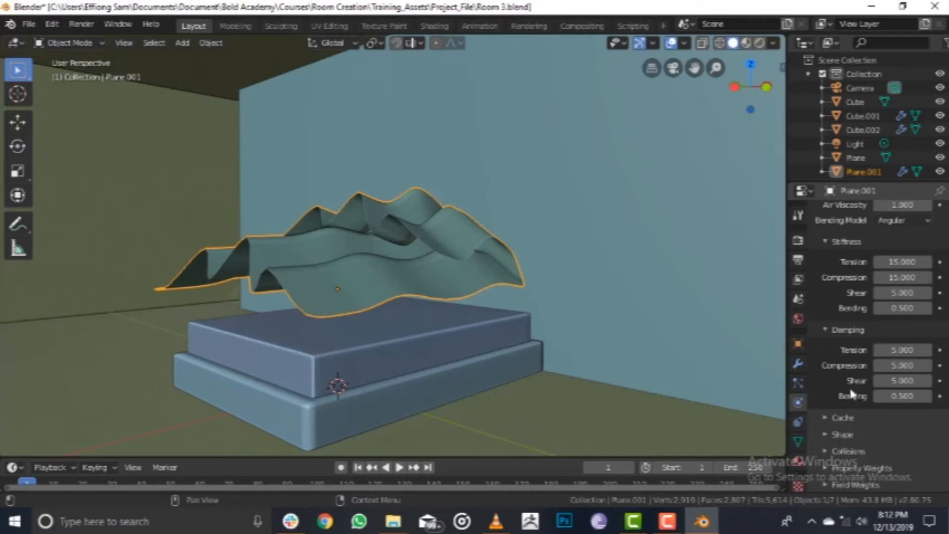
click(848, 332)
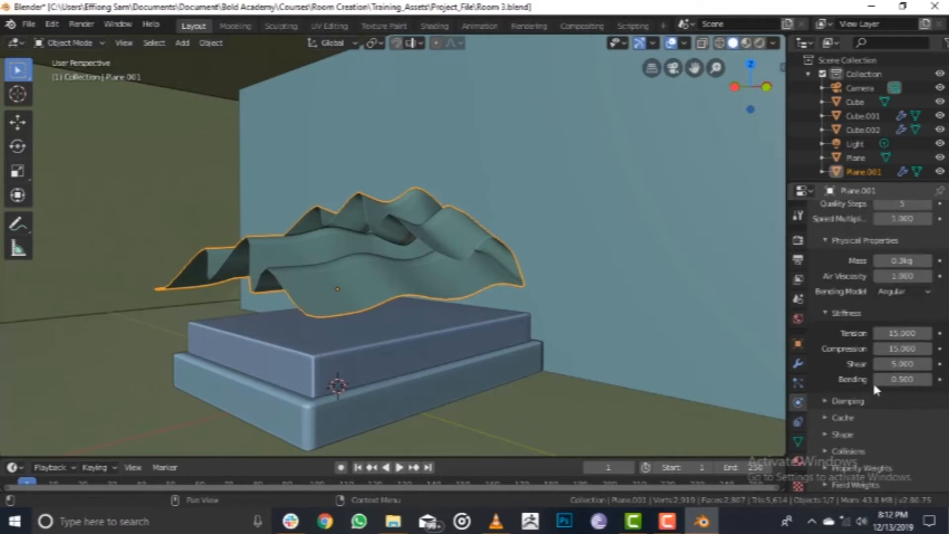
click(864, 451)
scroll(862, 449, down, 5)
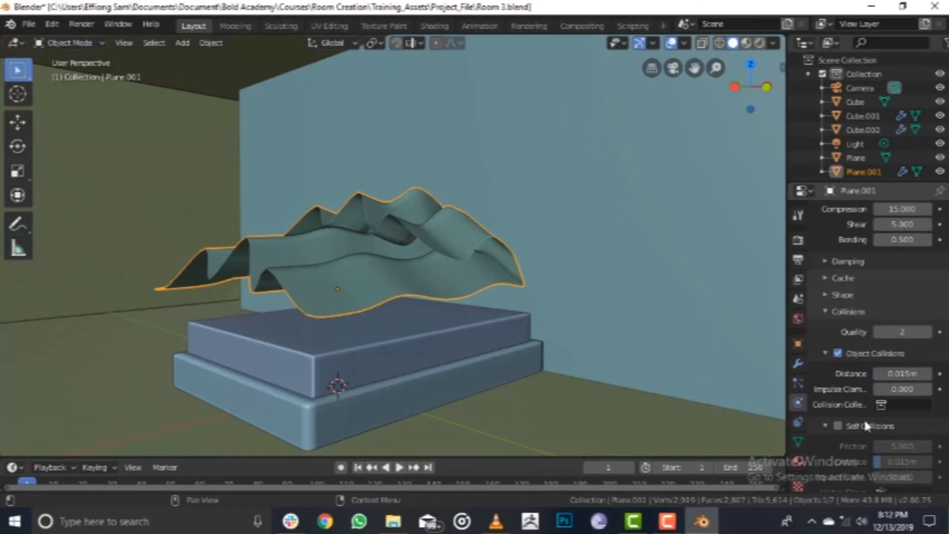
scroll(867, 426, down, 2)
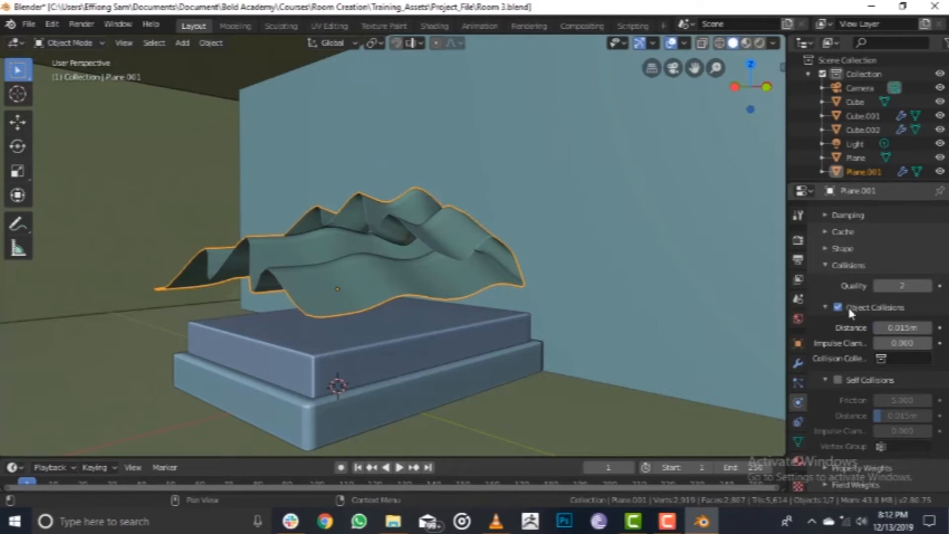
click(838, 381)
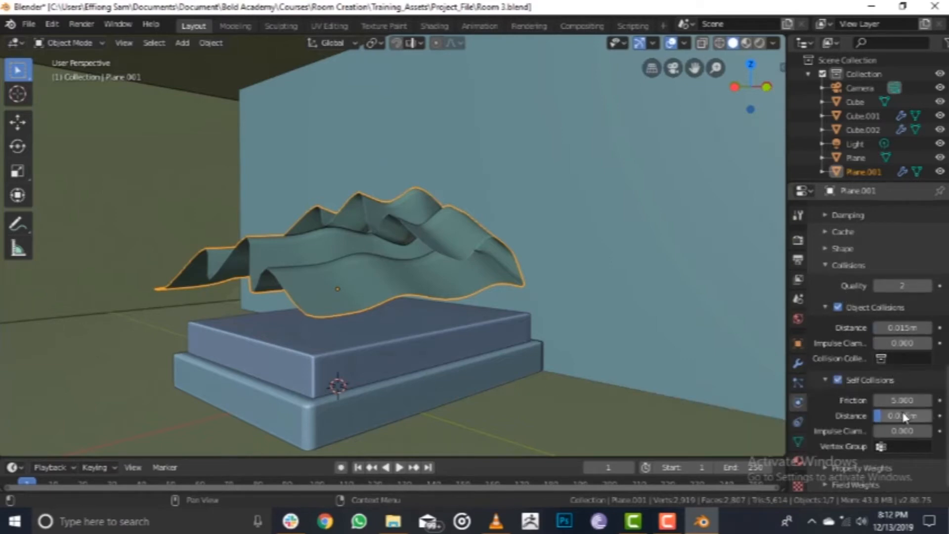
- Test the sheet's cloth simulation, replaying it from the first frame, stop playback and rewind the timeline to frame -16
scroll(860, 378, up, 3)
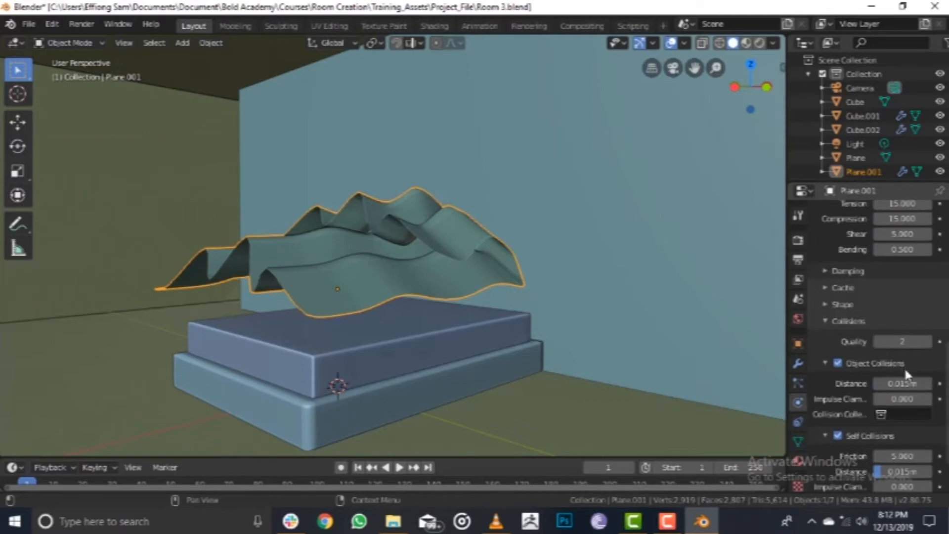
scroll(897, 354, up, 2)
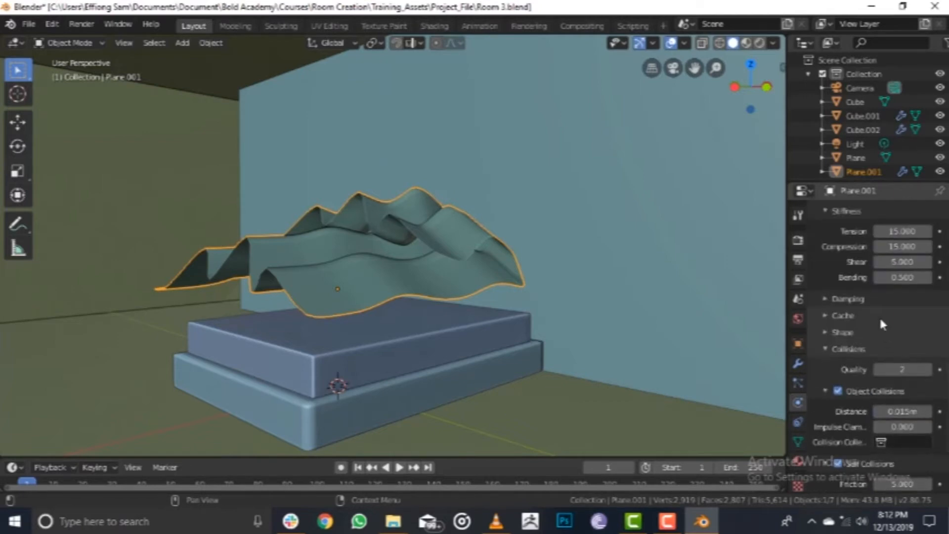
scroll(880, 316, up, 4)
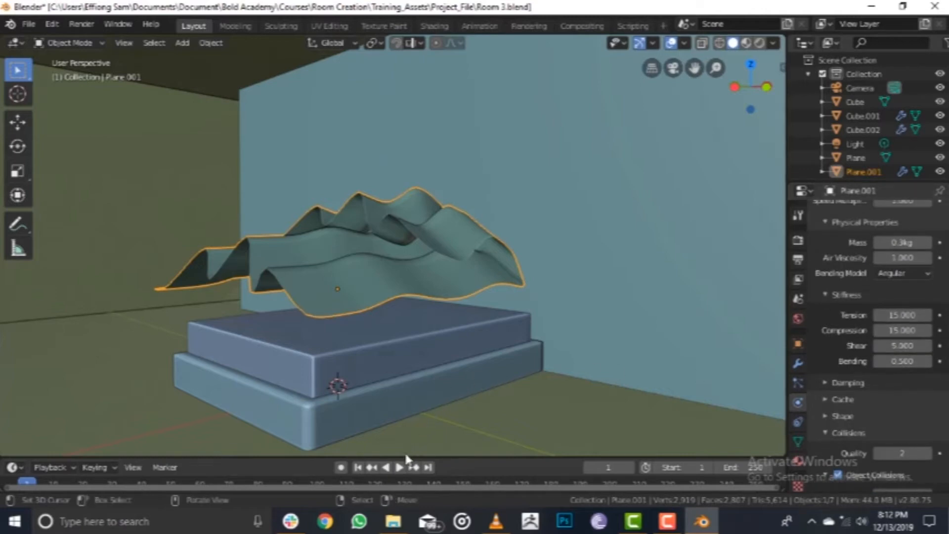
click(400, 468)
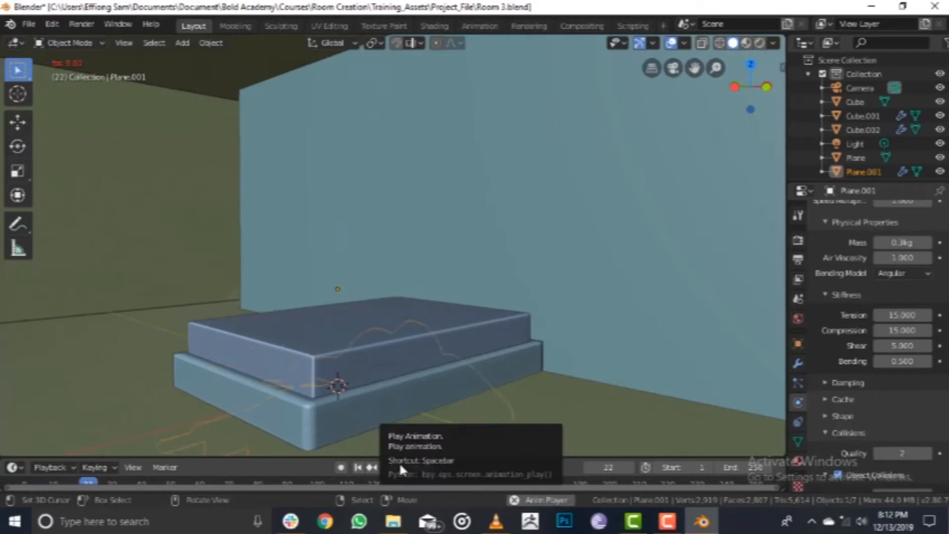
click(358, 468)
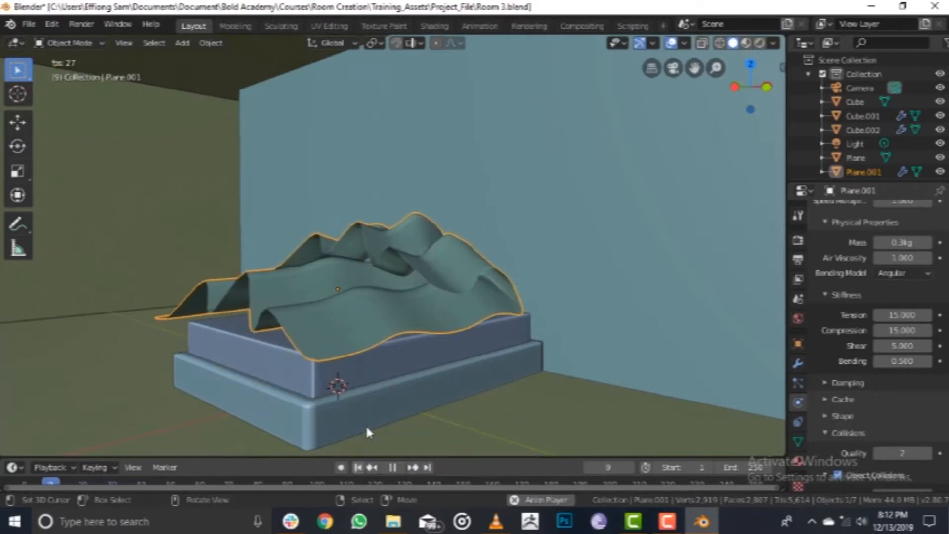
click(357, 469)
click(358, 468)
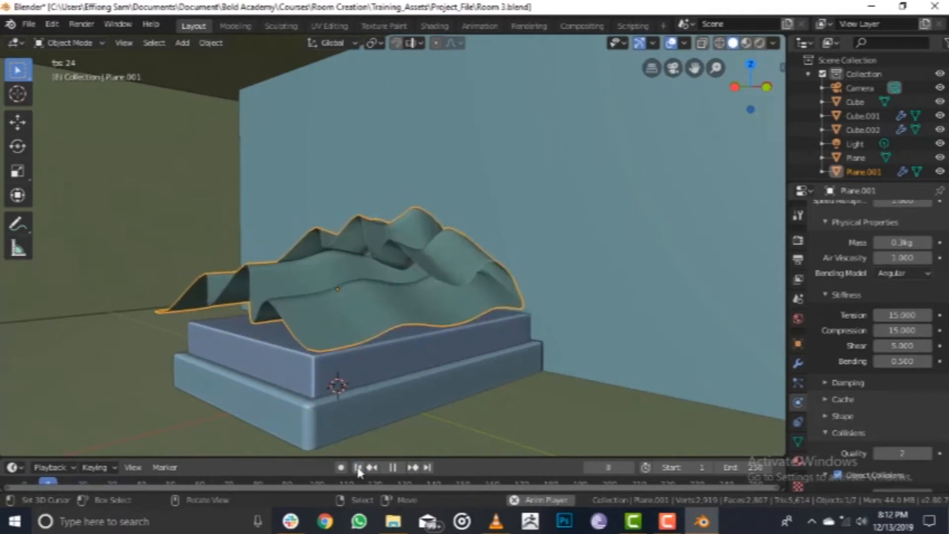
click(360, 467)
click(394, 467)
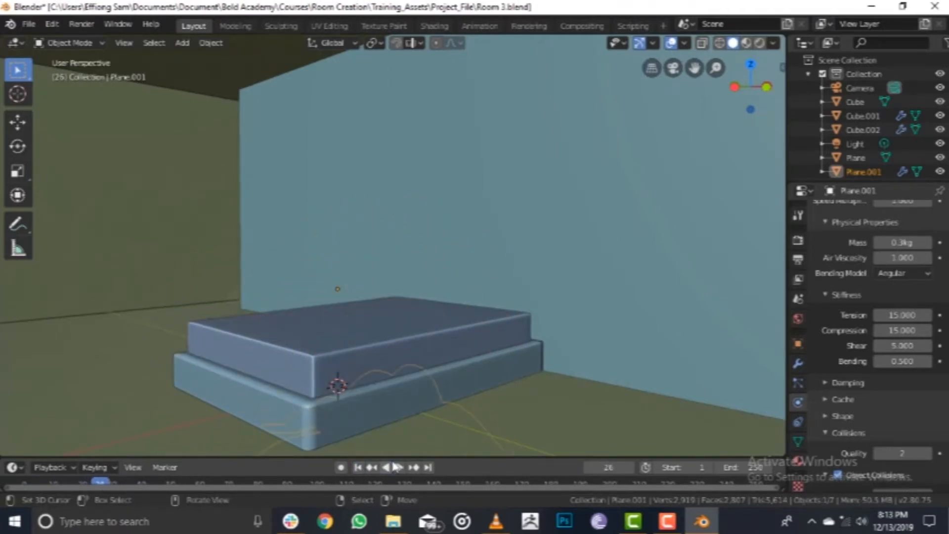
drag(106, 482, 4, 462)
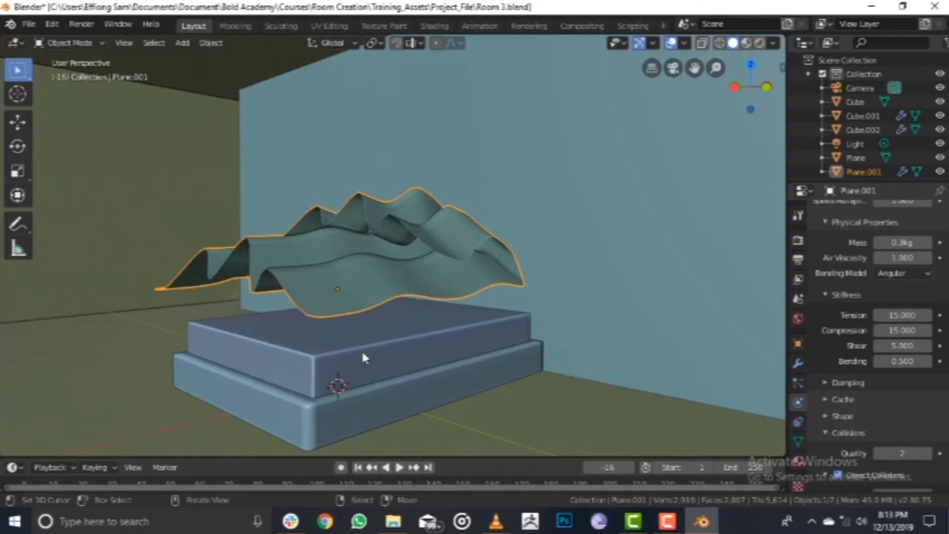
- Enable Collision physics on the mattress block (Cube.002) and look through its collision settings
mouse_move(398, 307)
middle_down()
mouse_move(438, 301)
mouse_move(392, 281)
mouse_move(420, 312)
mouse_move(400, 325)
mouse_move(390, 300)
middle_up()
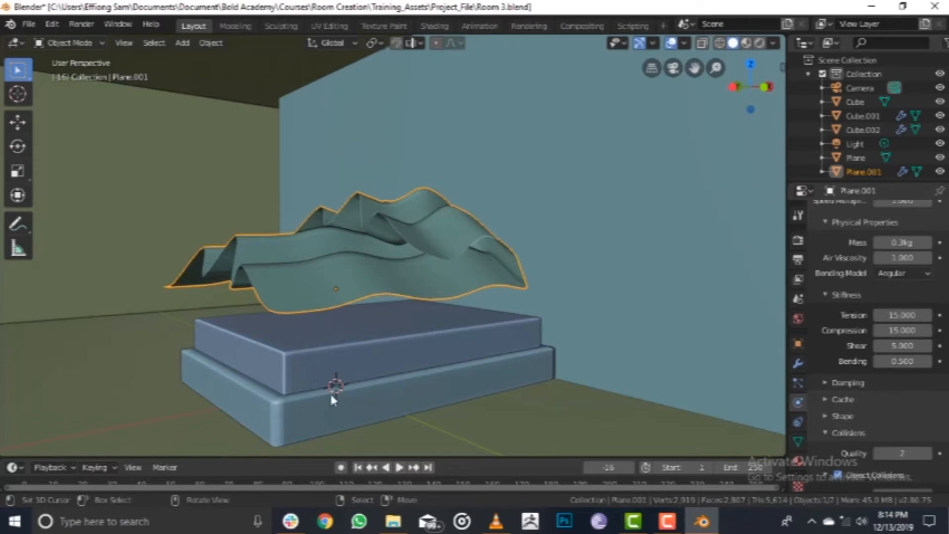
click(310, 349)
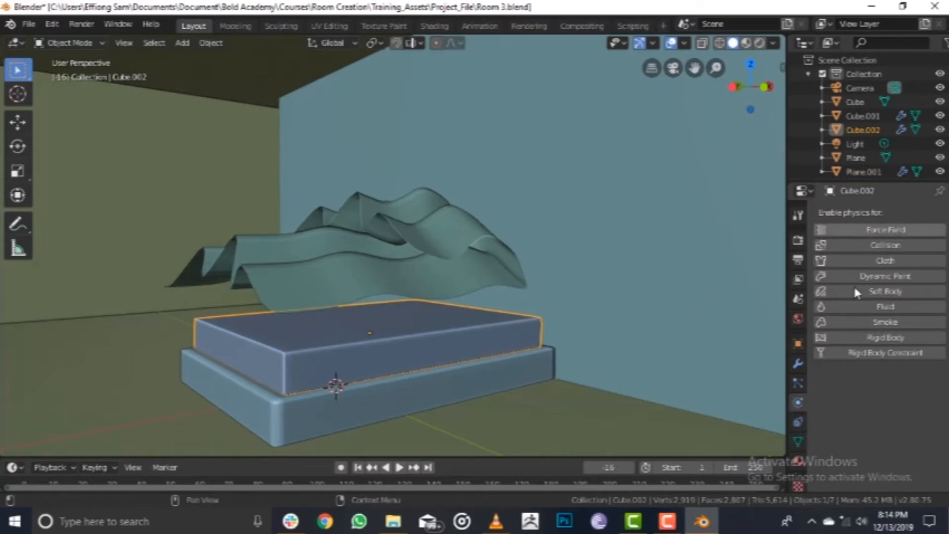
click(886, 246)
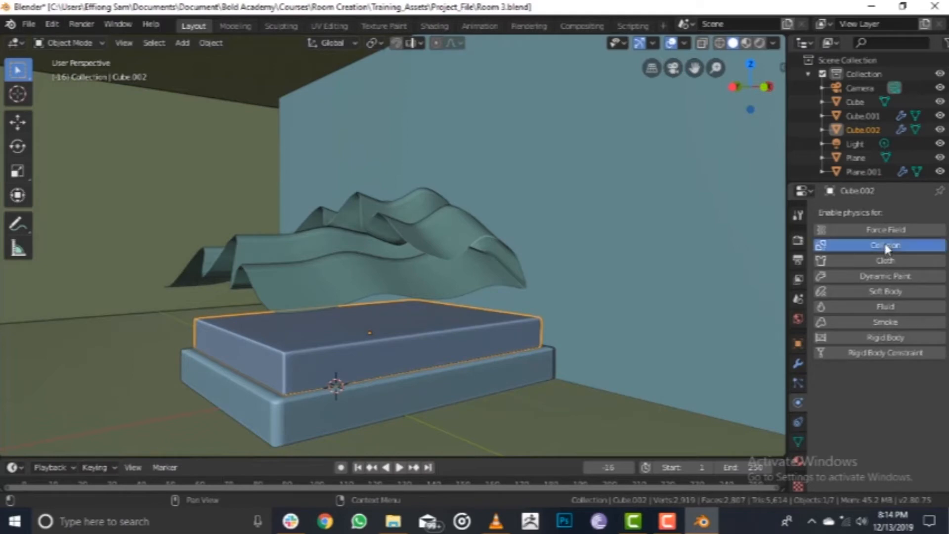
scroll(938, 361, down, 3)
scroll(938, 361, down, 5)
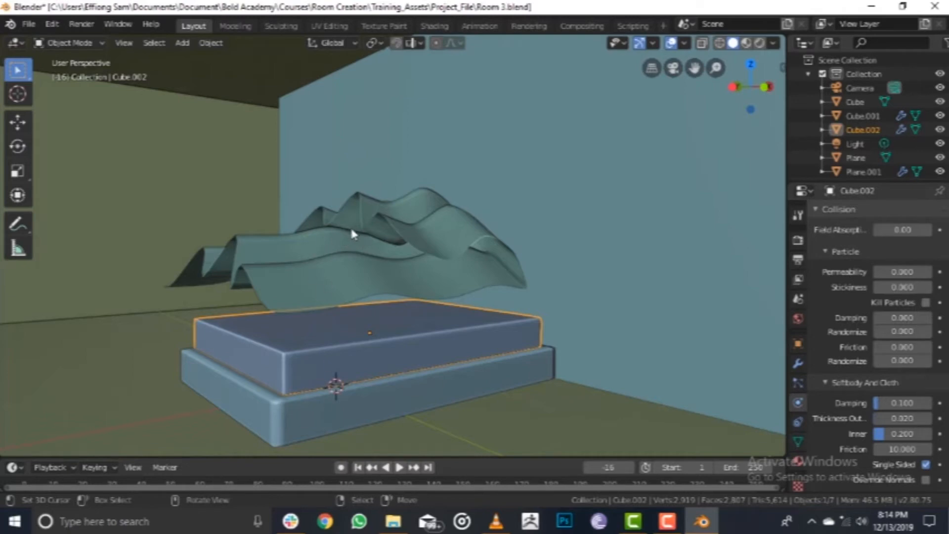
- Enable Collision physics on the lower bed base (Cube.001) with the default settings
click(267, 420)
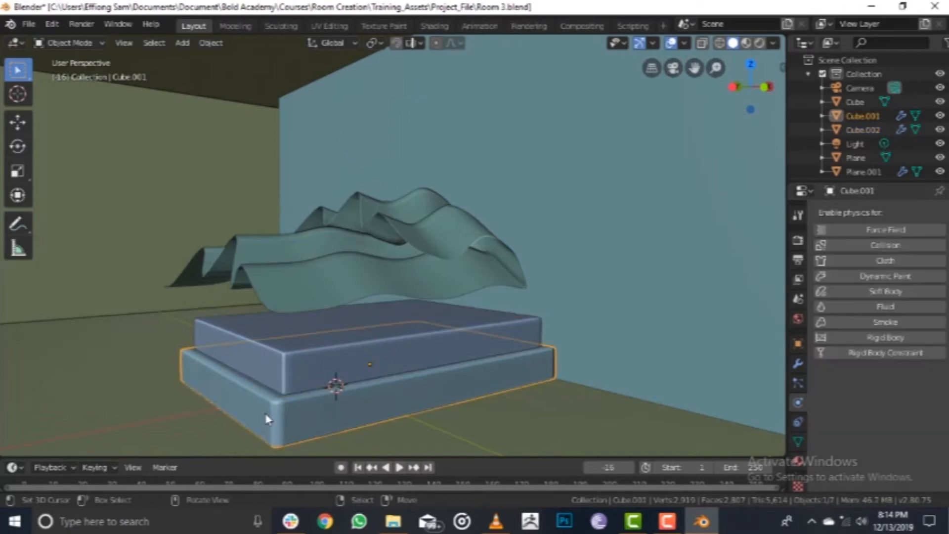
click(891, 247)
scroll(916, 413, down, 7)
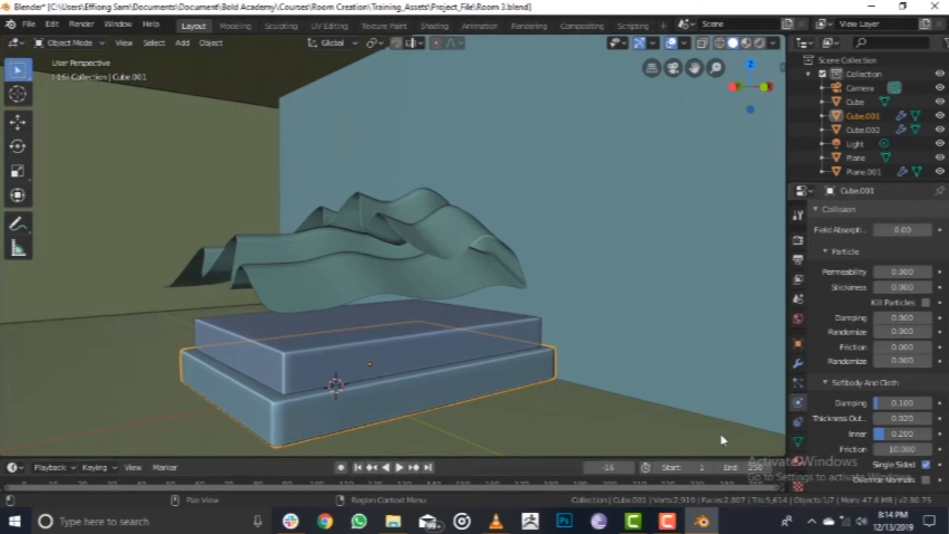
- Enable Collision physics on the room's floor object (Plane) with the default settings
click(589, 414)
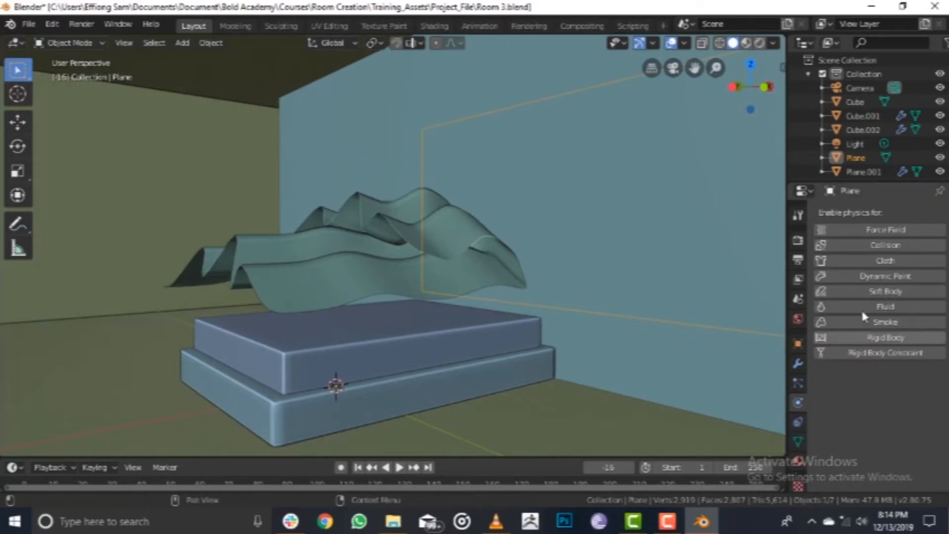
click(876, 246)
scroll(877, 346, down, 6)
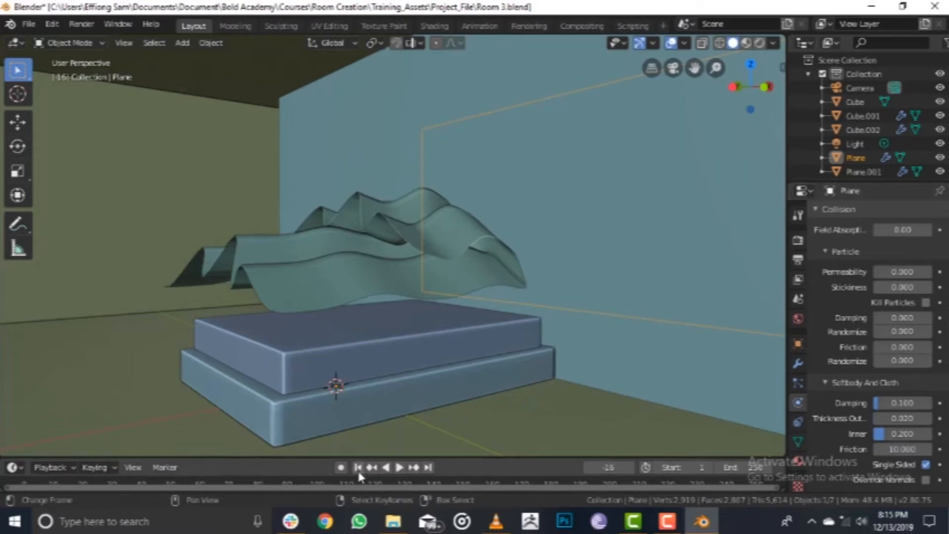
- Play the cloth simulation and examine from several angles how the sheet drapes over the bed
click(400, 469)
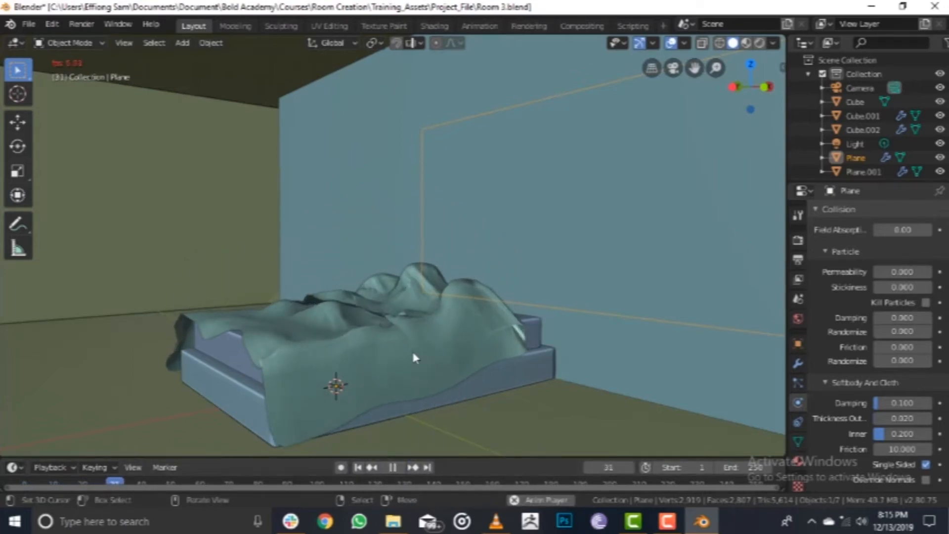
middle_drag(416, 358, 436, 348)
scroll(436, 349, up, 5)
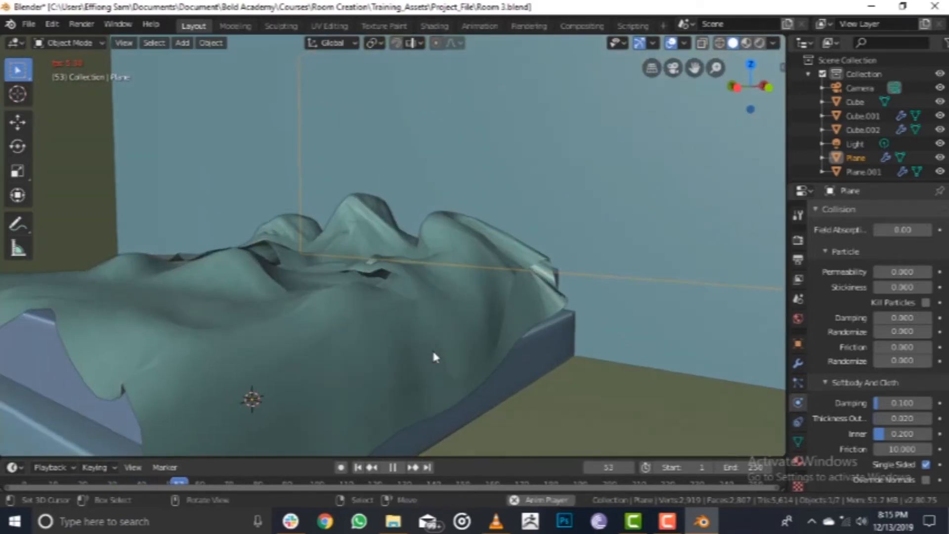
scroll(433, 356, down, 4)
scroll(445, 356, down, 3)
middle_drag(445, 356, 494, 365)
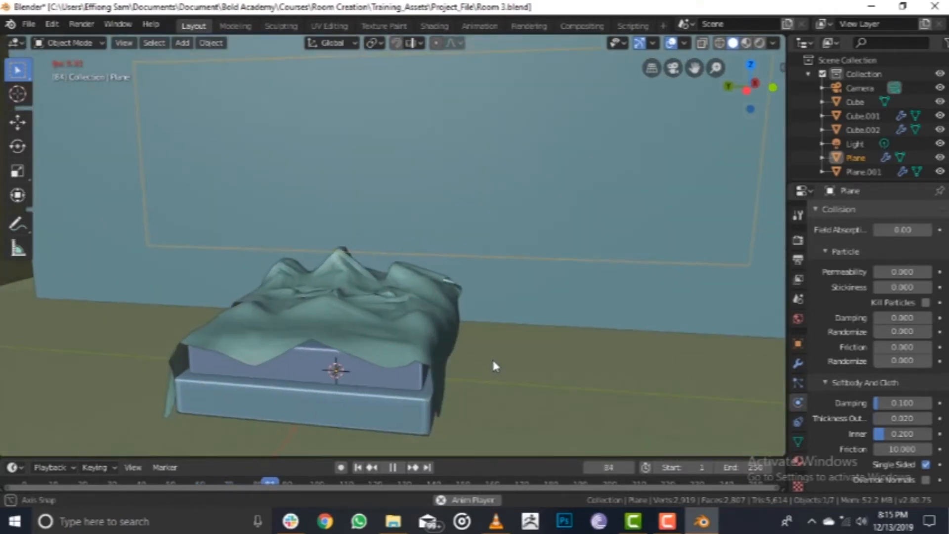
middle_drag(378, 331, 308, 315)
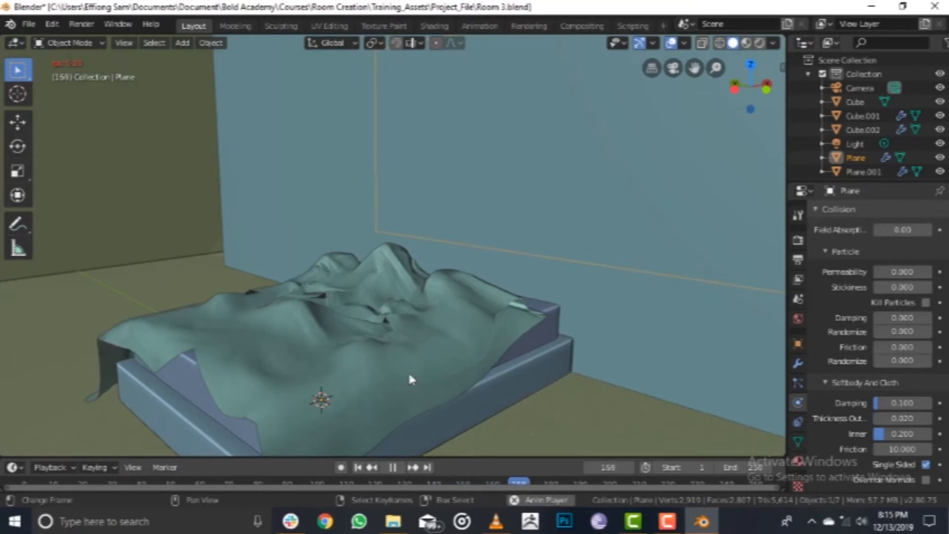
middle_drag(387, 332, 305, 356)
middle_drag(354, 377, 377, 385)
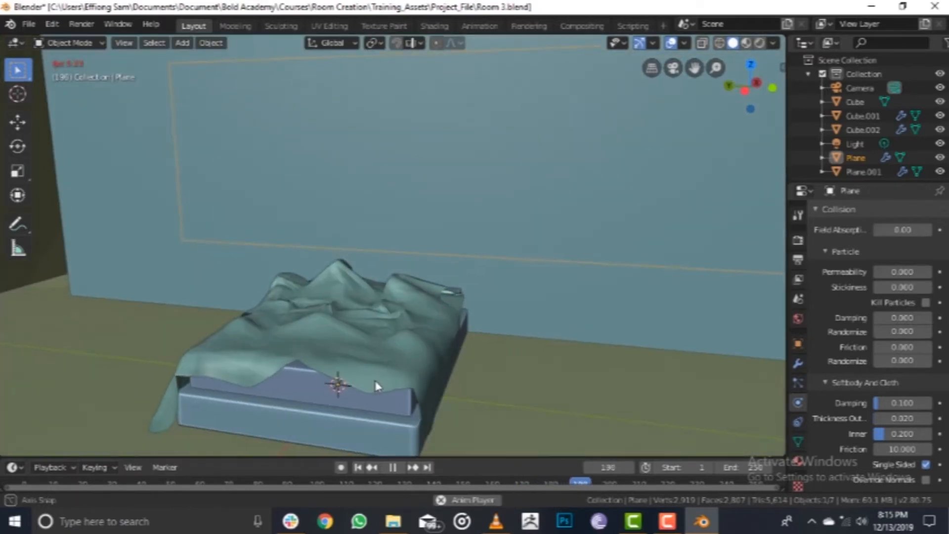
middle_drag(356, 352, 448, 339)
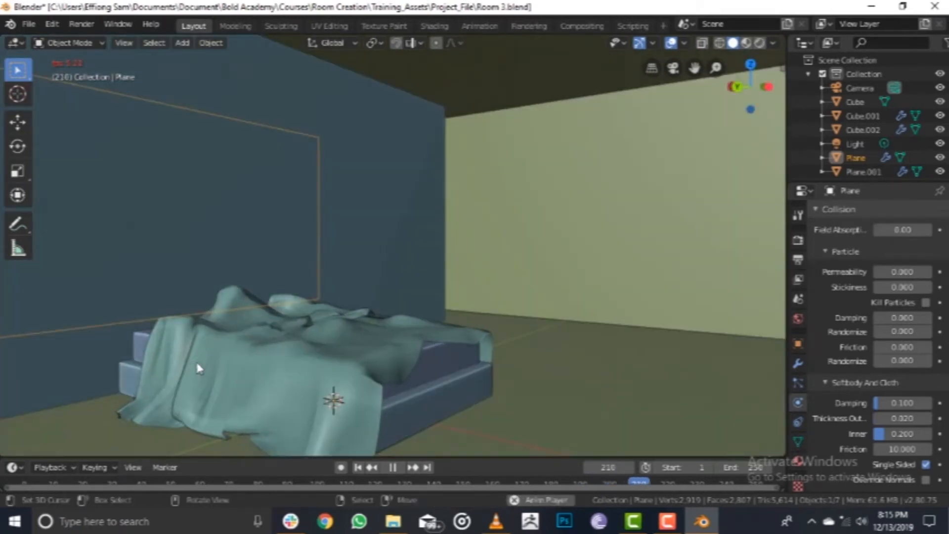
- Replay the simulation from the first frame and pause it at about frame 105 with the sheet draped over the bed
click(359, 467)
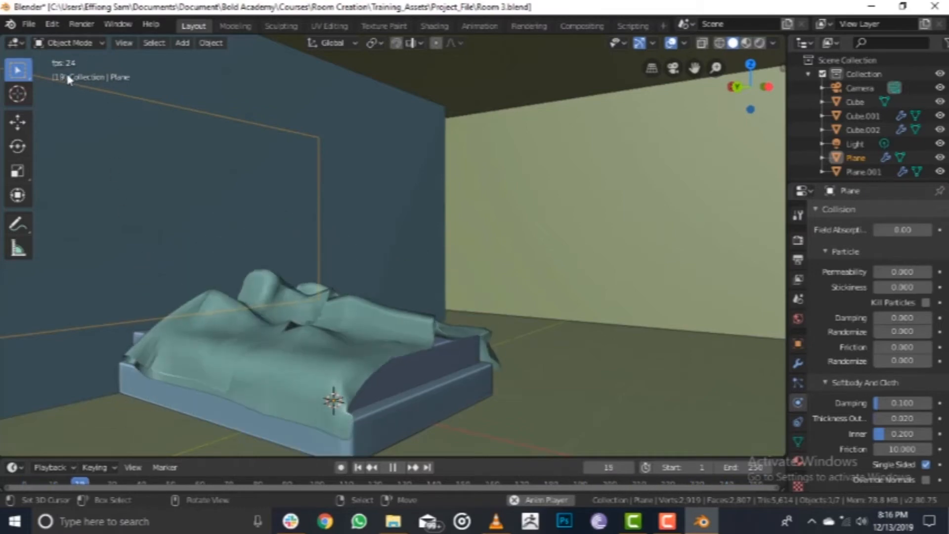
middle_drag(334, 292, 239, 364)
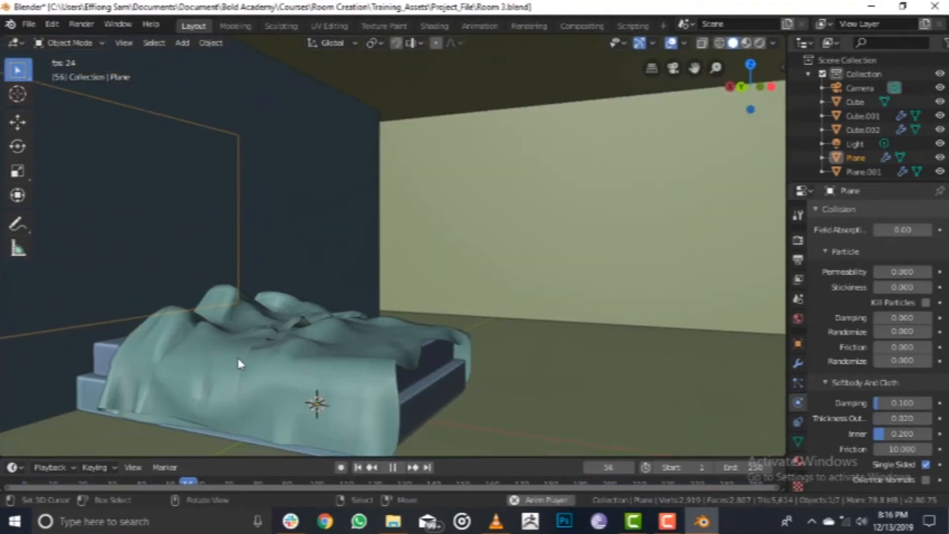
click(393, 467)
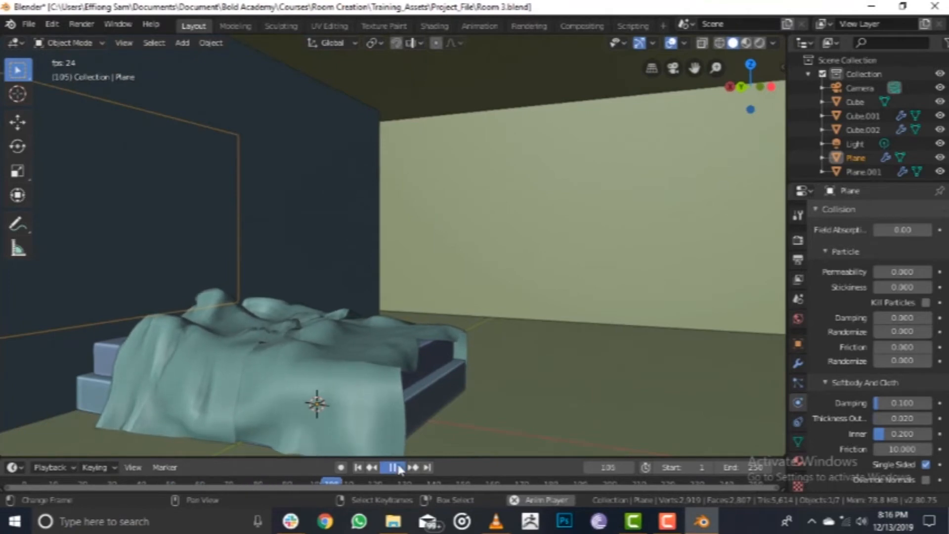
- Return the cloth simulation to the first frame
click(358, 468)
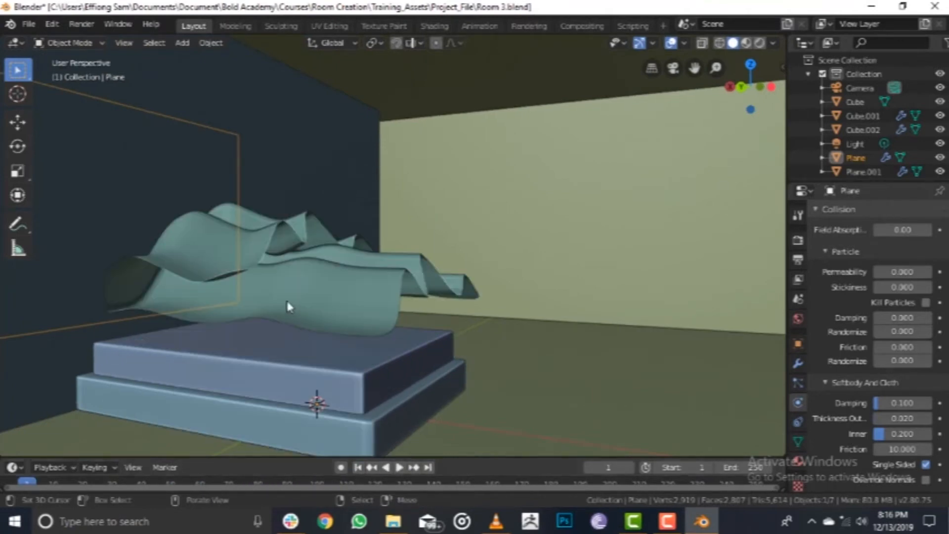
middle_drag(286, 303, 314, 306)
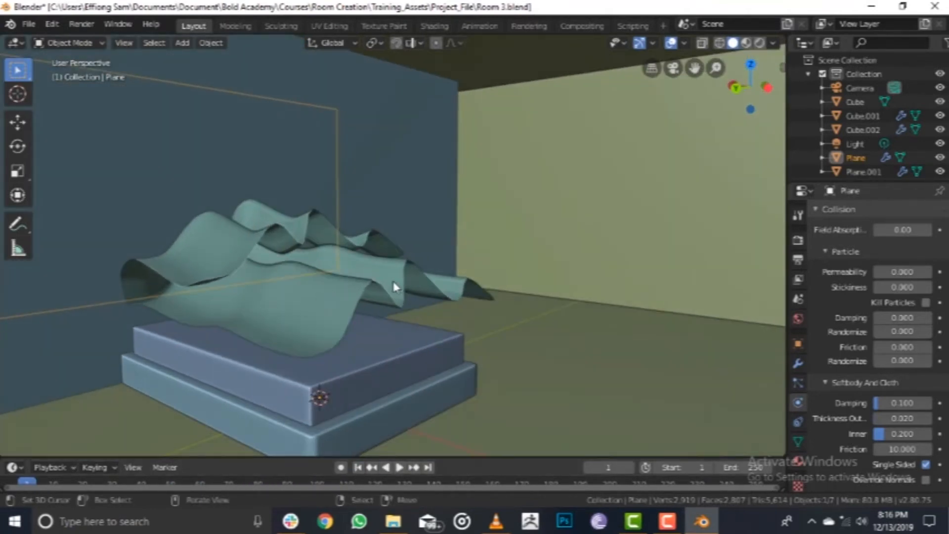
key(ctrl+Tab)
click(462, 278)
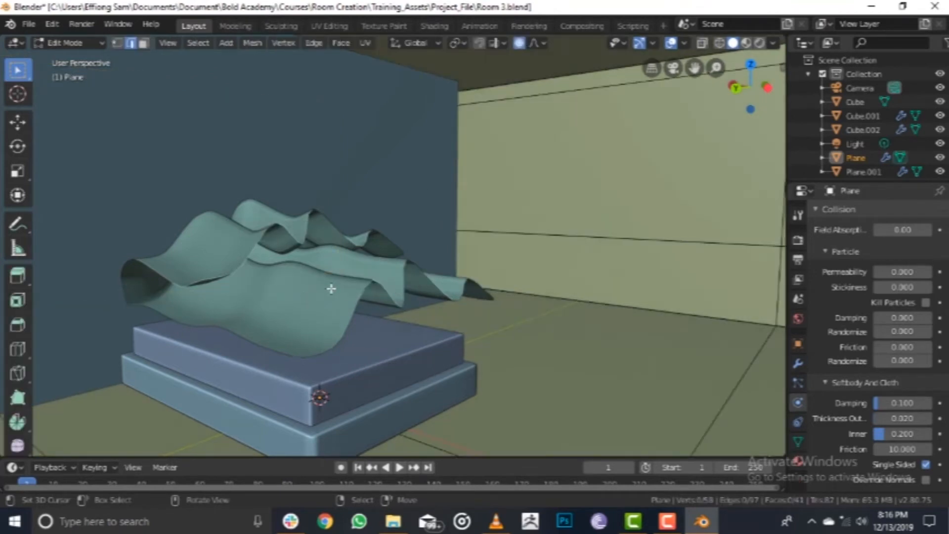
key(ctrl+Tab)
click(471, 282)
key(ctrl+Tab)
click(465, 282)
key(ctrl+Tab)
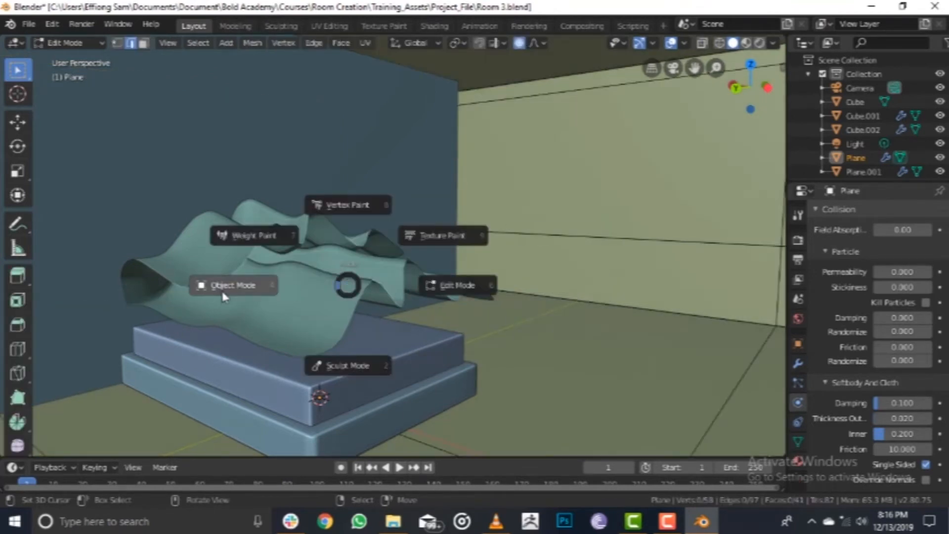
click(223, 296)
- Select the bedsheet (Plane.001) and open its mesh in Edit Mode
click(267, 278)
key(ctrl+Tab)
click(461, 272)
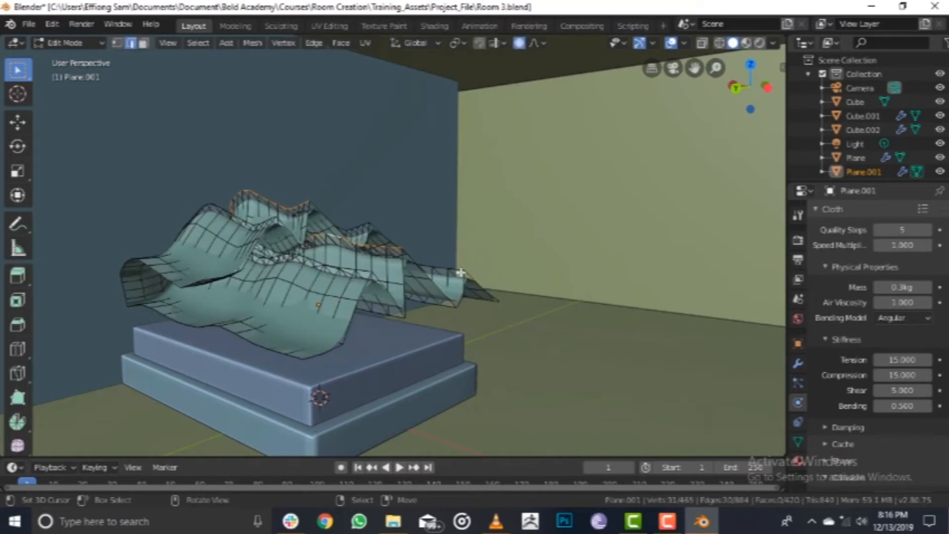
- Add a centred loop cut near one side of the sheet and raise it about 0.35 m with proportional size 0.18
scroll(280, 313, up, 2)
key(ctrl+r)
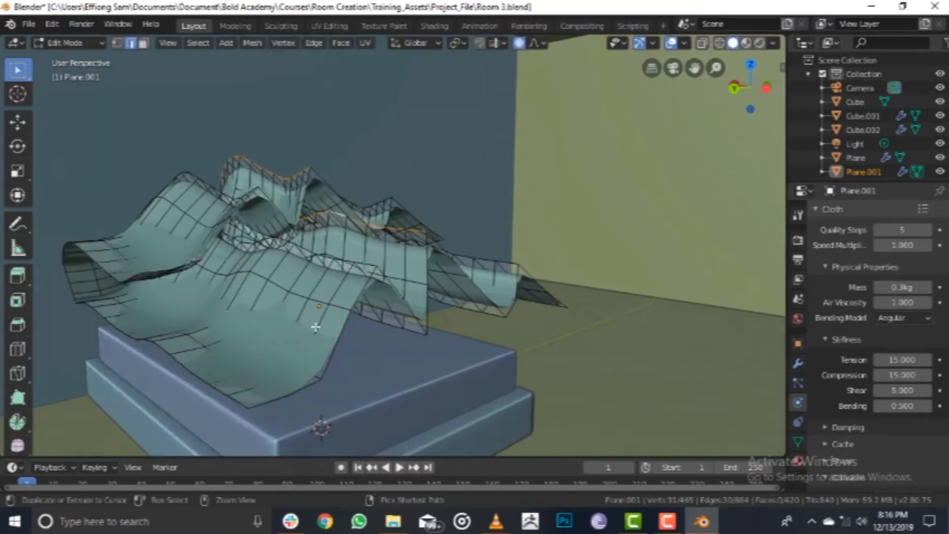
click(318, 330)
right_click(318, 330)
key(g)
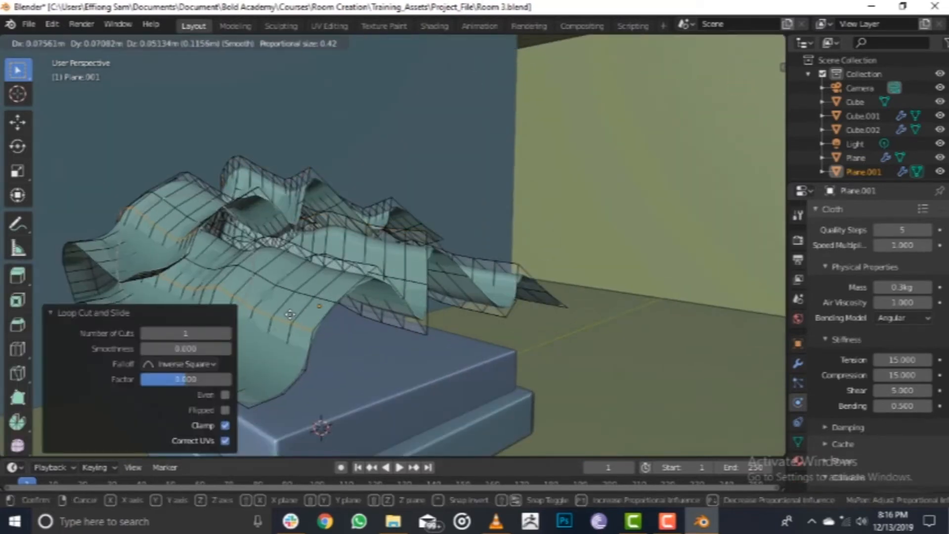
scroll(295, 310, up, 9)
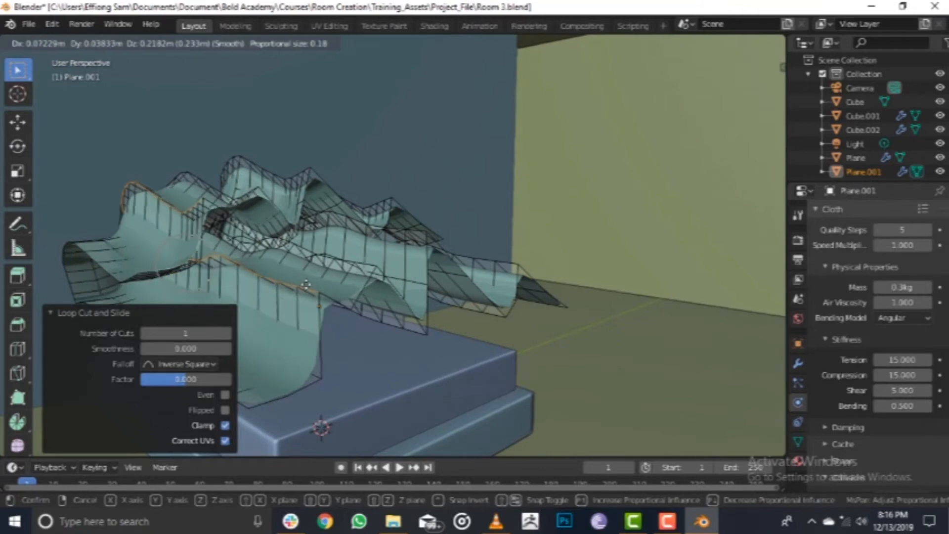
click(314, 271)
- Add a centred loop cut near the sheet's opposite side and lower it about 0.12 m with proportional editing
middle_drag(314, 271, 327, 332)
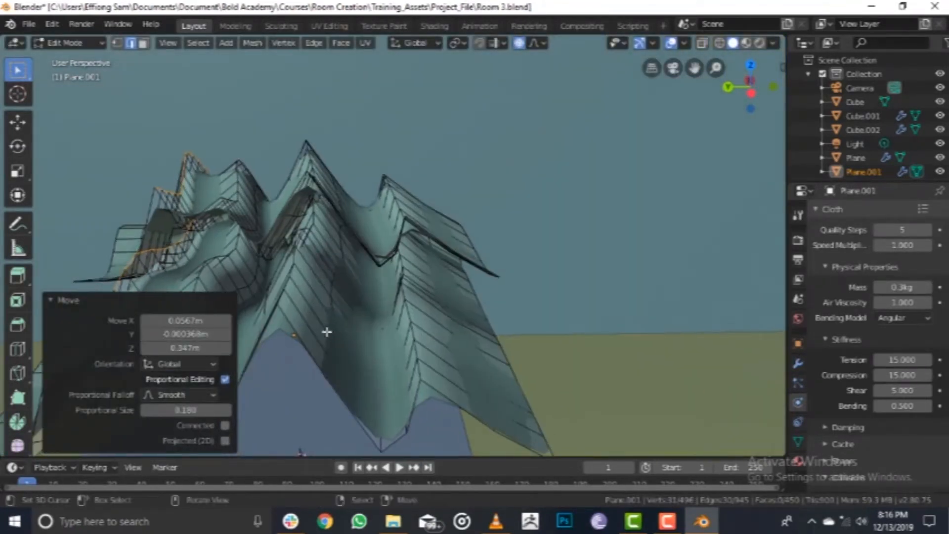
key(ctrl+r)
click(485, 342)
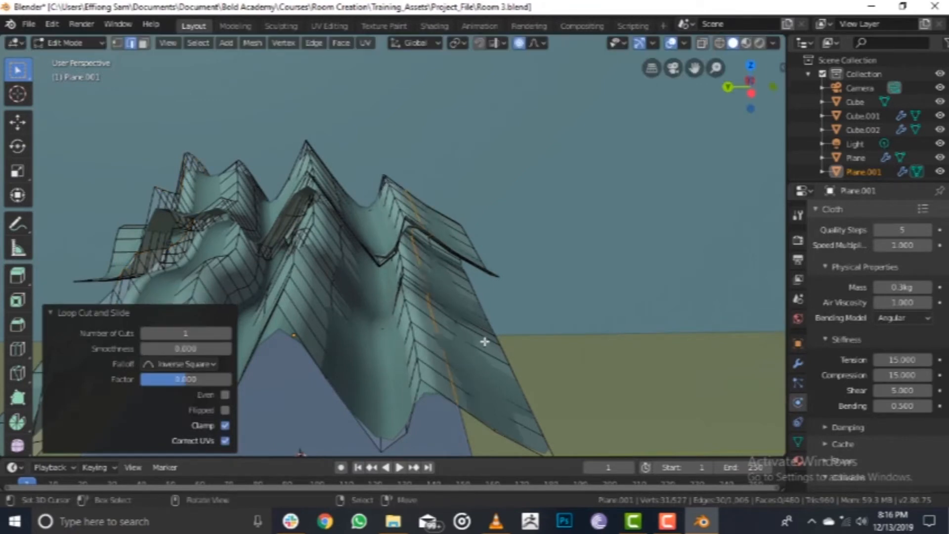
key(g)
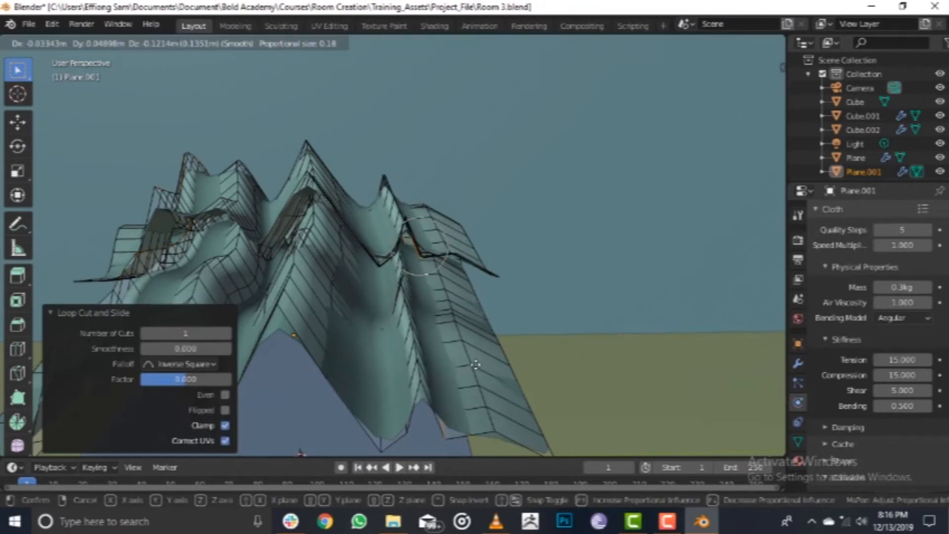
click(476, 365)
- Add a centred loop cut between two middle folds of the sheet and raise it about 0.26 m with proportional editing
key(ctrl+r)
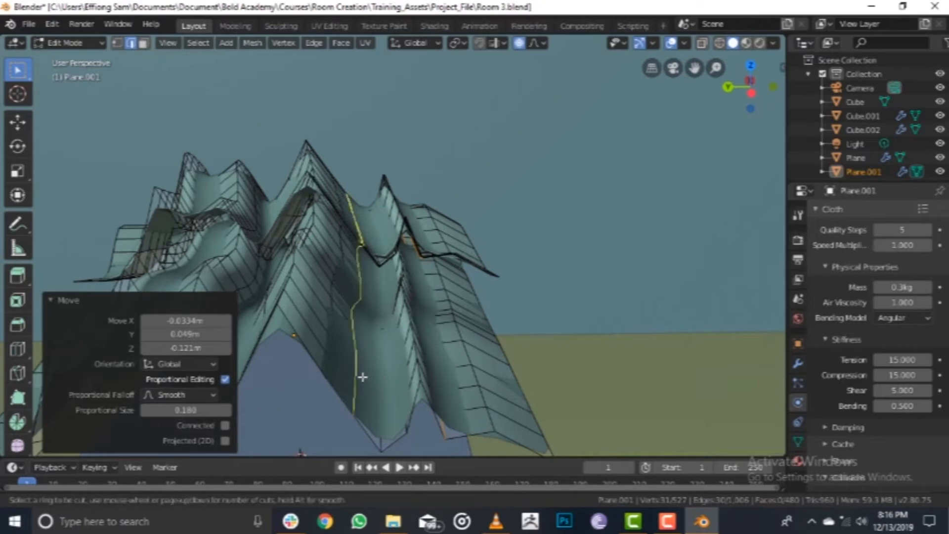
click(360, 378)
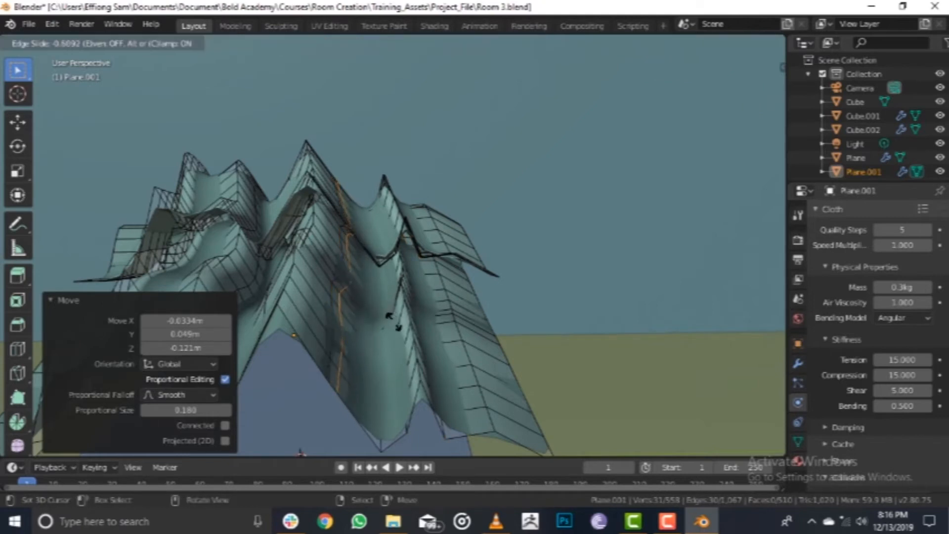
right_click(395, 321)
key(g)
key(g)
right_click(423, 303)
key(g)
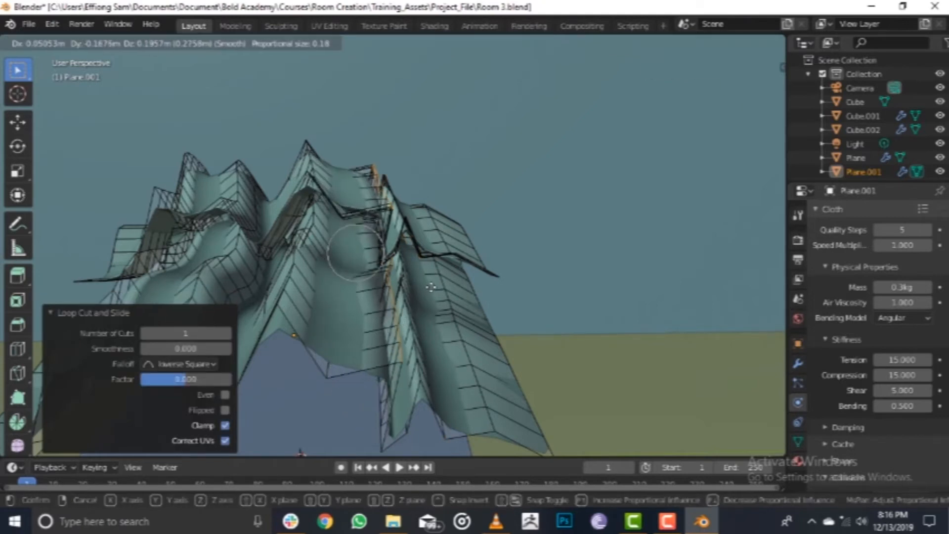
click(432, 287)
- Select the edge loop crossing the sheet's raised hump and lower it with proportional size 0.51 to flatten the hump
middle_drag(431, 287, 453, 207)
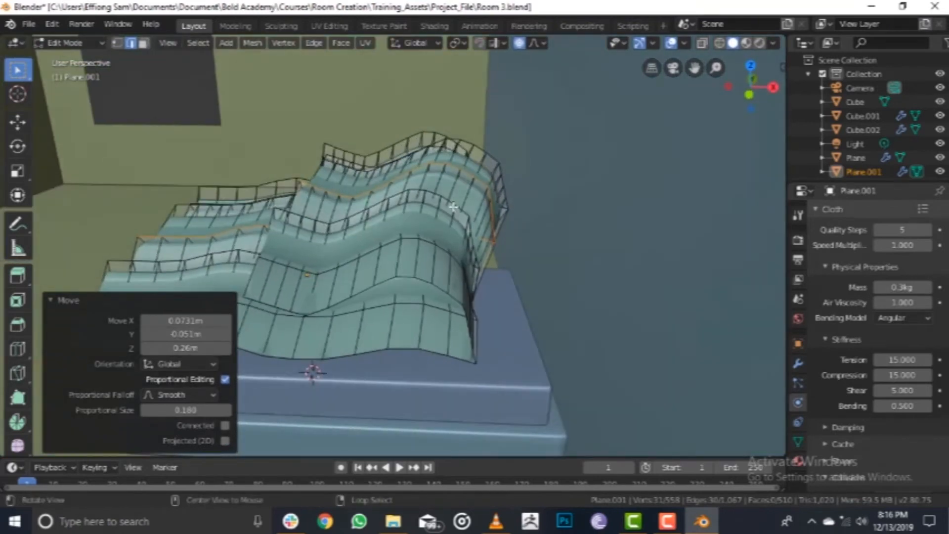
alt+right_click(426, 232)
alt+right_click(423, 238)
alt+right_click(419, 244)
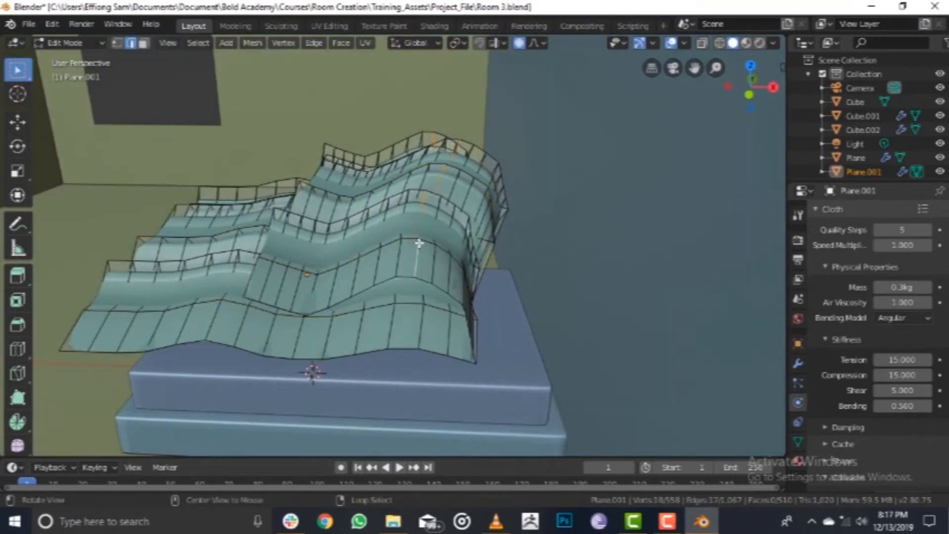
key(g)
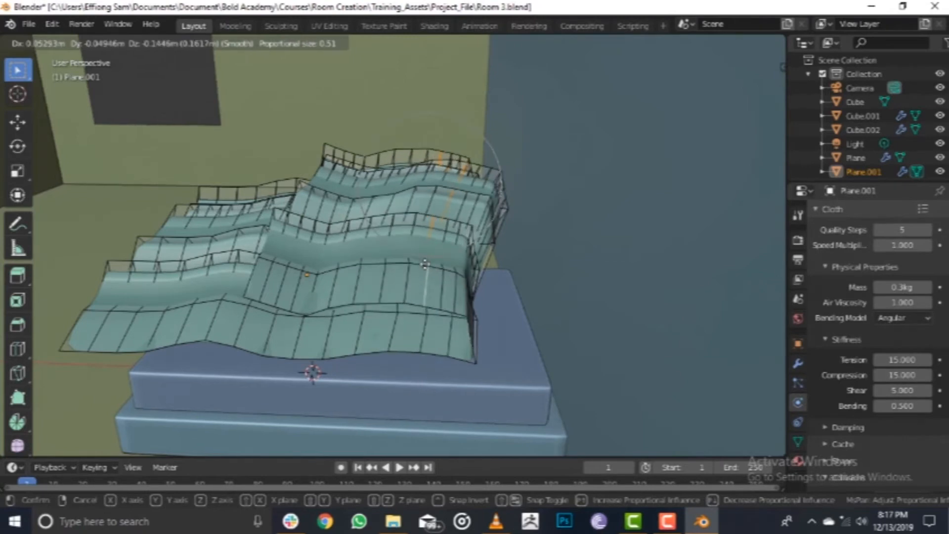
click(409, 301)
- Reposition the sheet's end edge above the mattress using proportional editing with size 0.24
middle_drag(409, 302, 338, 307)
key(g)
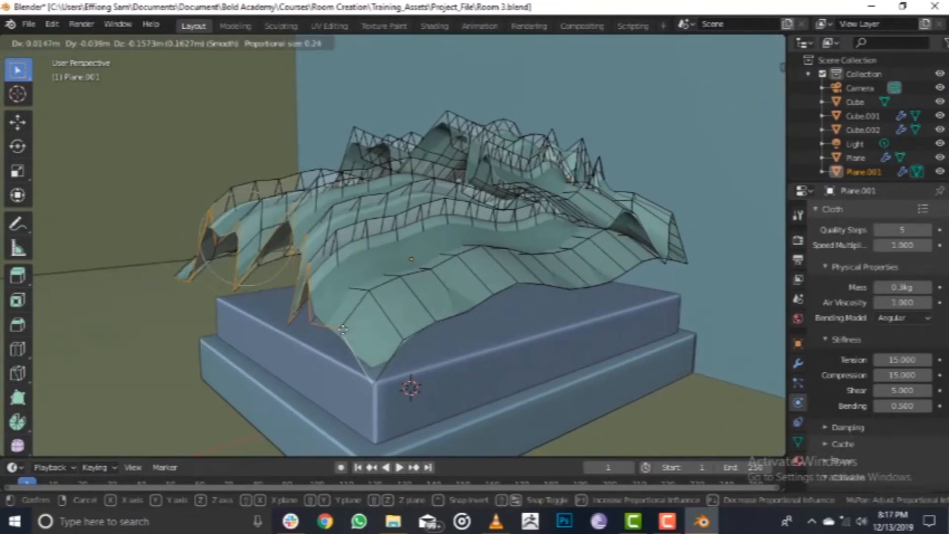
click(339, 291)
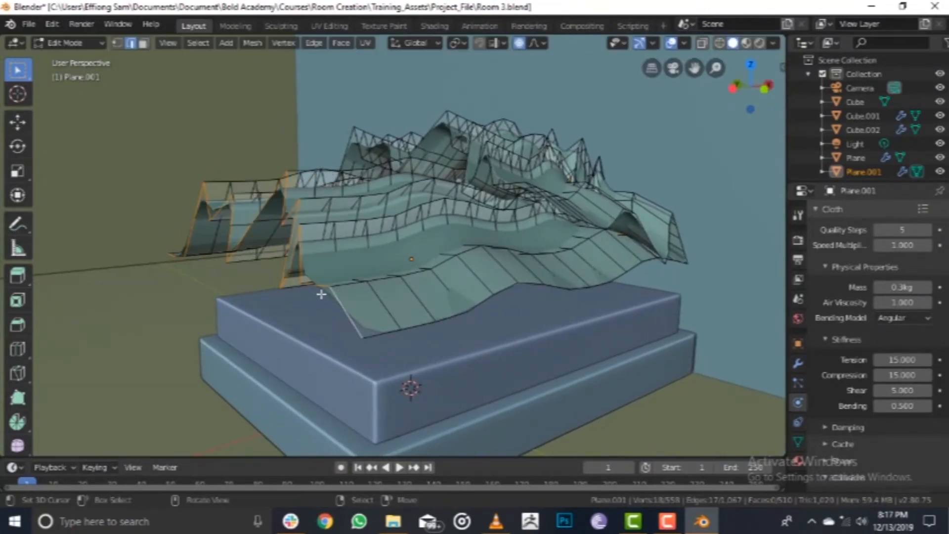
- Return to Object Mode and play the cloth simulation, examining from several angles how the reshaped sheet falls
middle_drag(339, 290, 392, 276)
key(Tab)
click(400, 468)
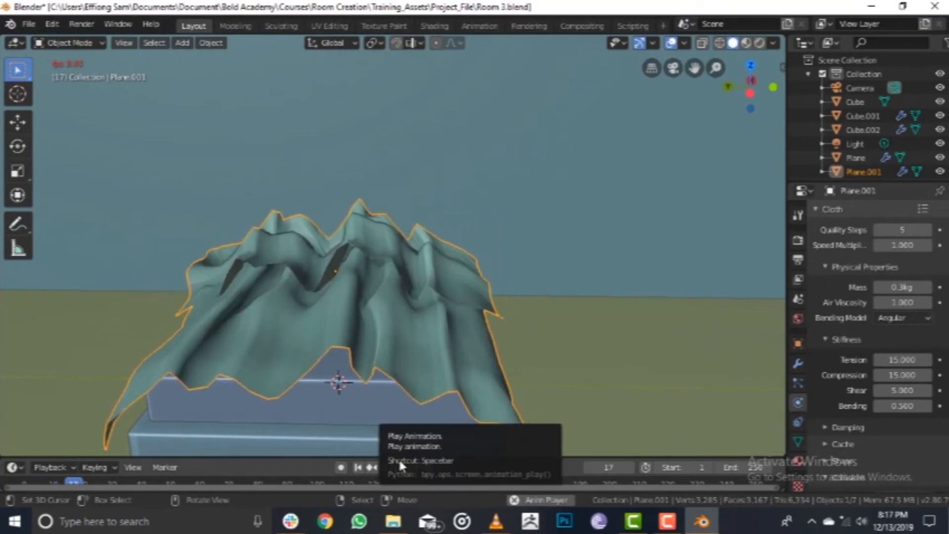
middle_drag(419, 376, 336, 386)
middle_drag(333, 380, 353, 386)
- Replay the cloth simulation from the first frame and enlarge the timeline area to show its frame numbers
click(359, 468)
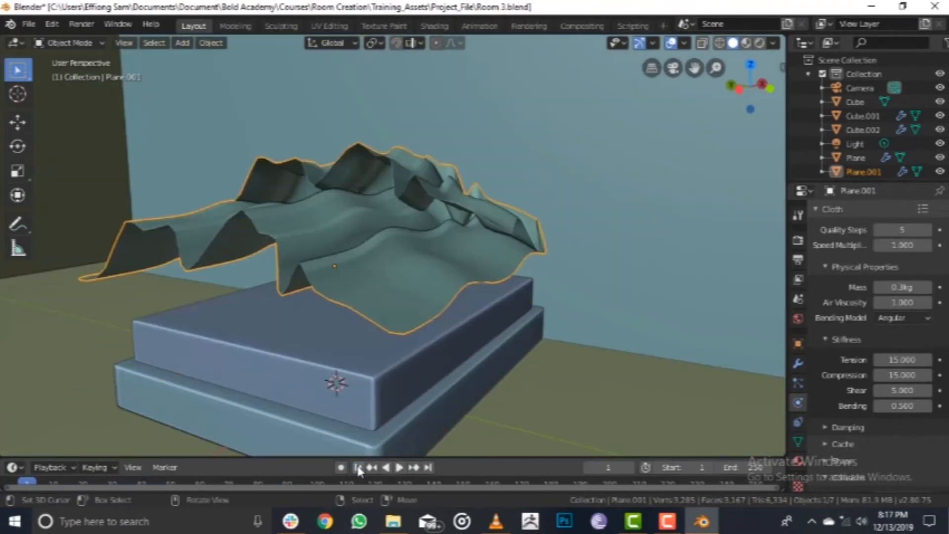
click(400, 467)
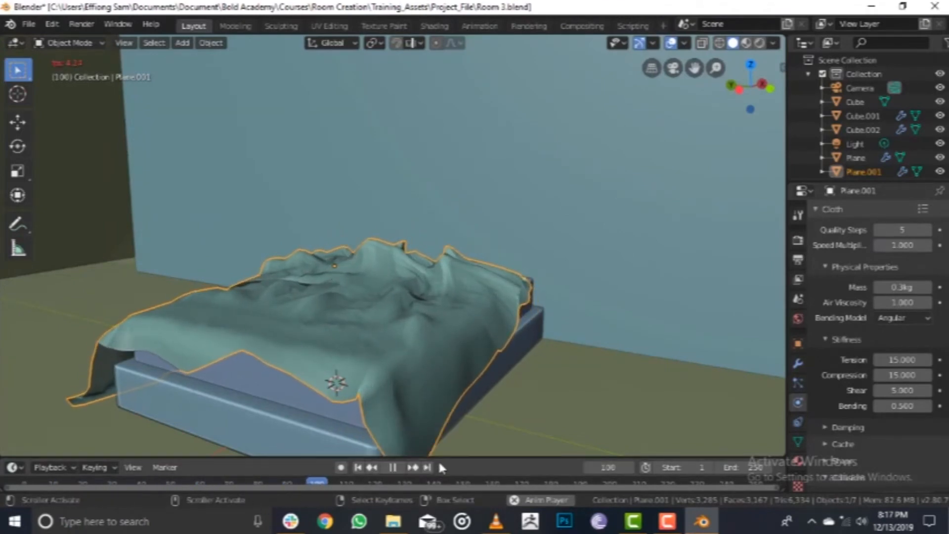
click(445, 449)
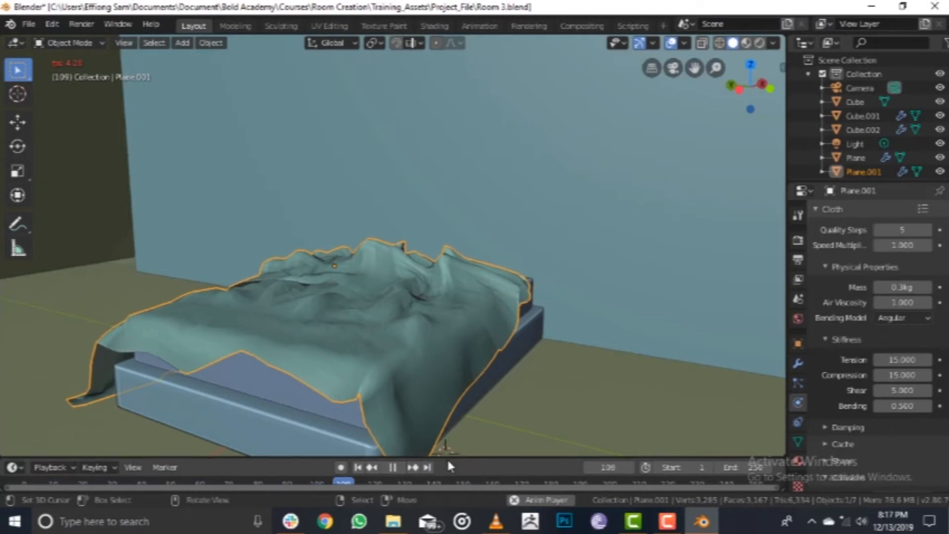
drag(446, 455, 406, 424)
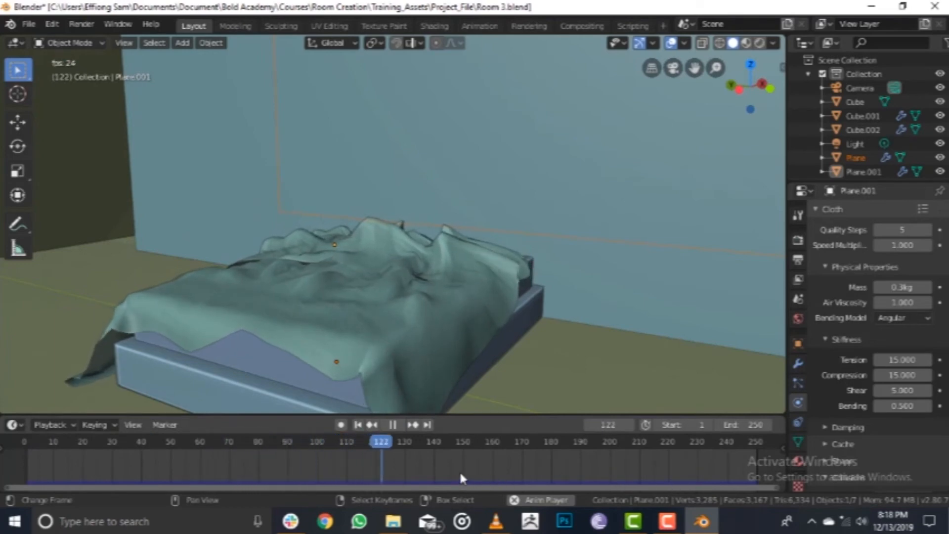
click(394, 425)
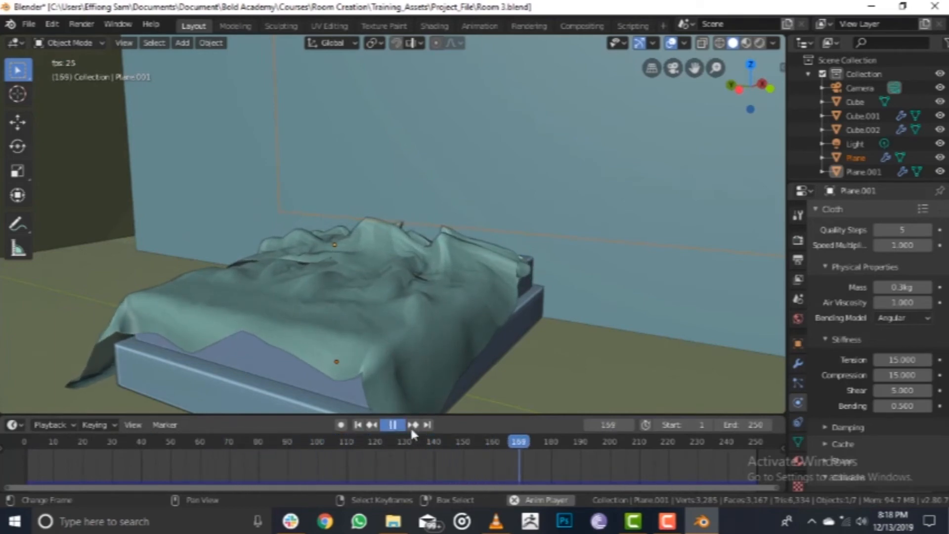
- Scrub and play through the early simulation frames, stopping at frame 50 to inspect the draped sheet
drag(497, 437, 29, 434)
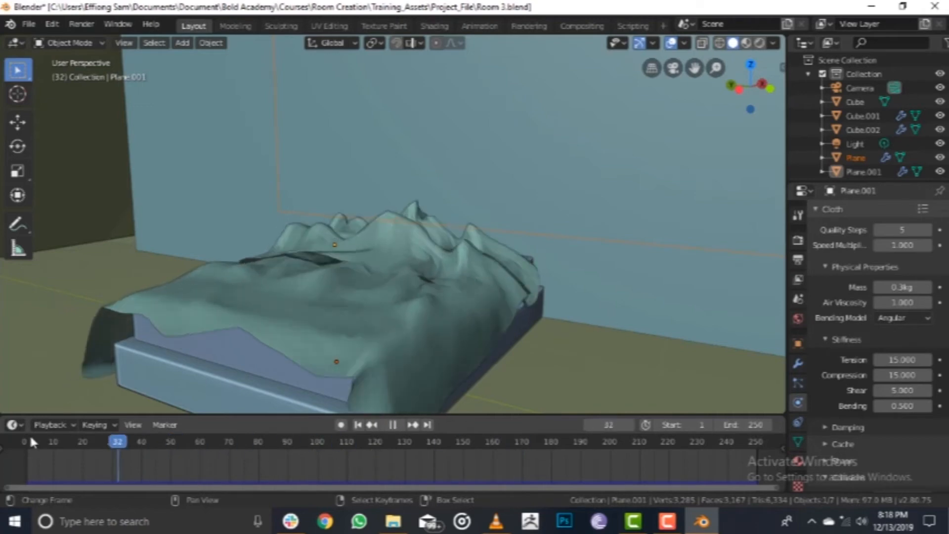
key(space)
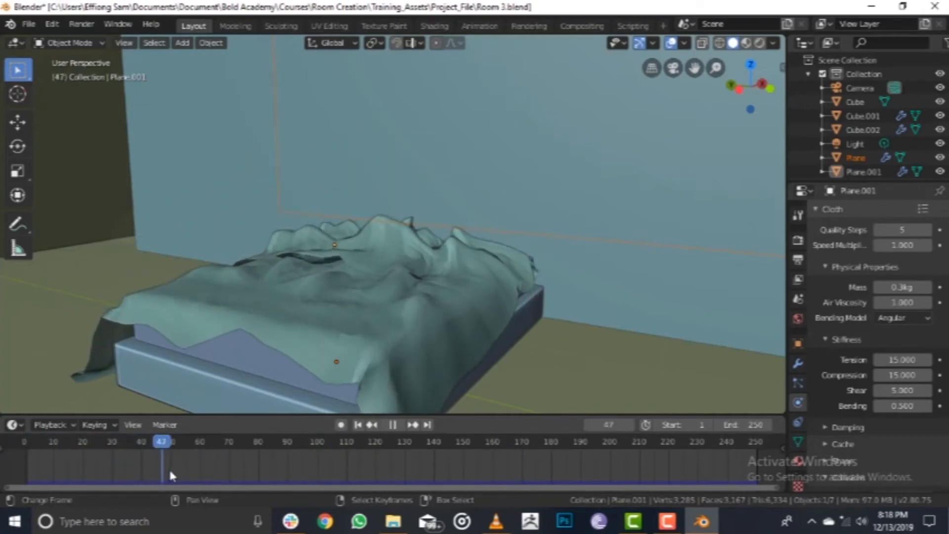
key(space)
middle_drag(398, 324, 365, 295)
- Try a higher viewport subdivision level on the sheet's Subdivision Surface modifier, then restore it to 1
click(798, 365)
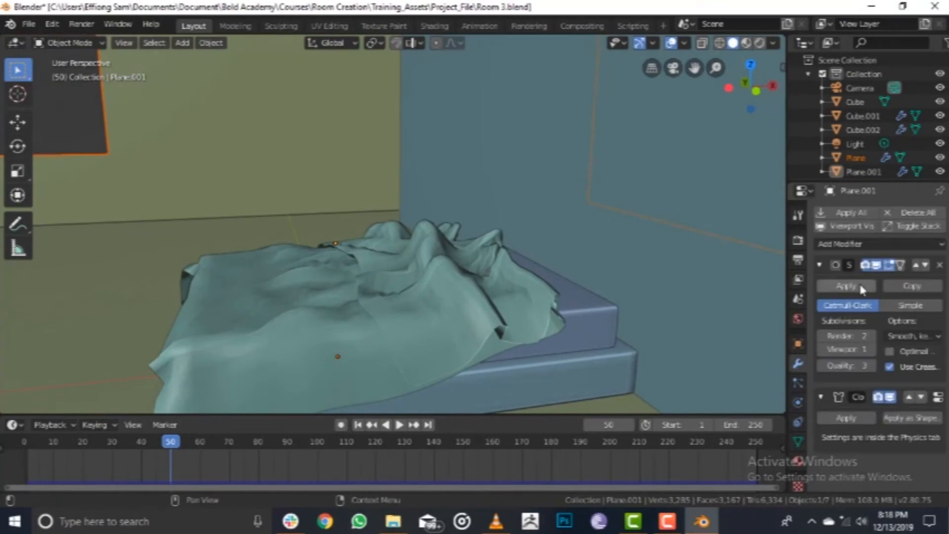
click(874, 350)
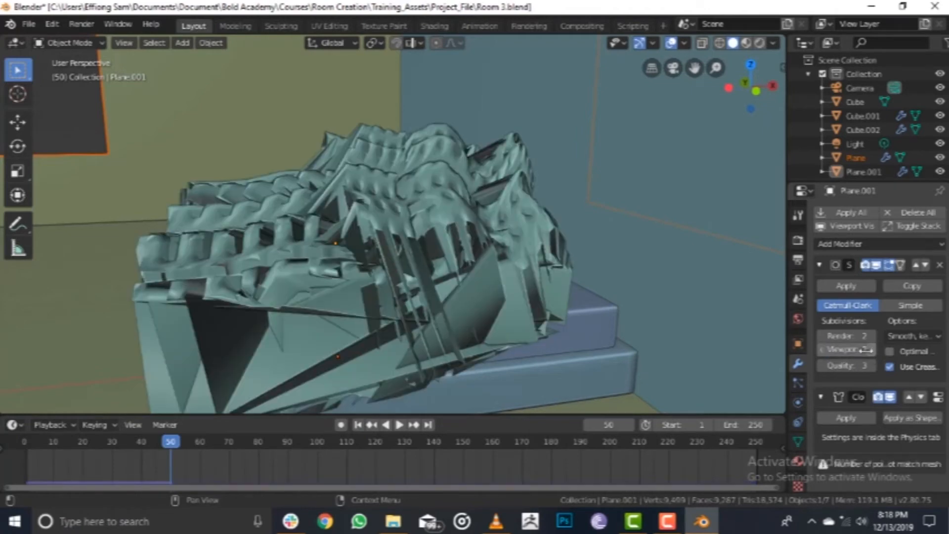
click(821, 350)
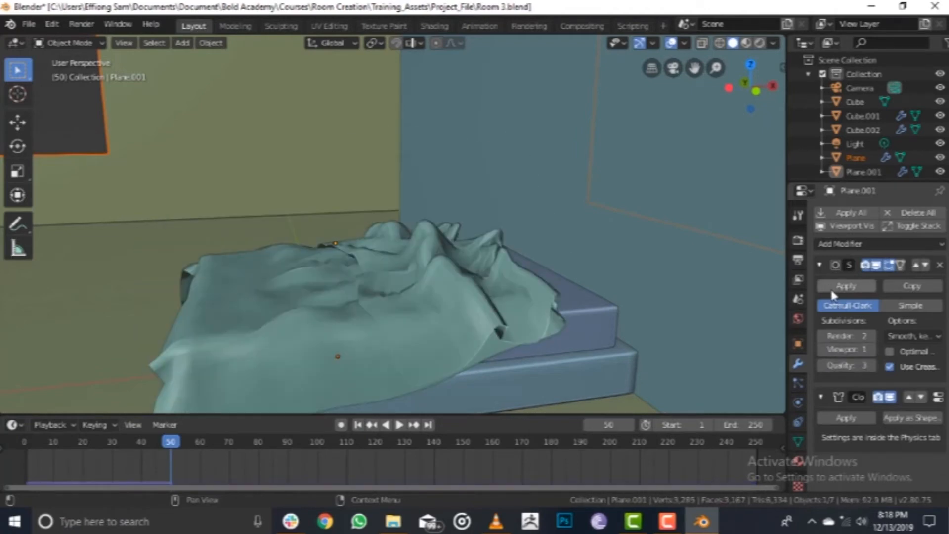
click(820, 266)
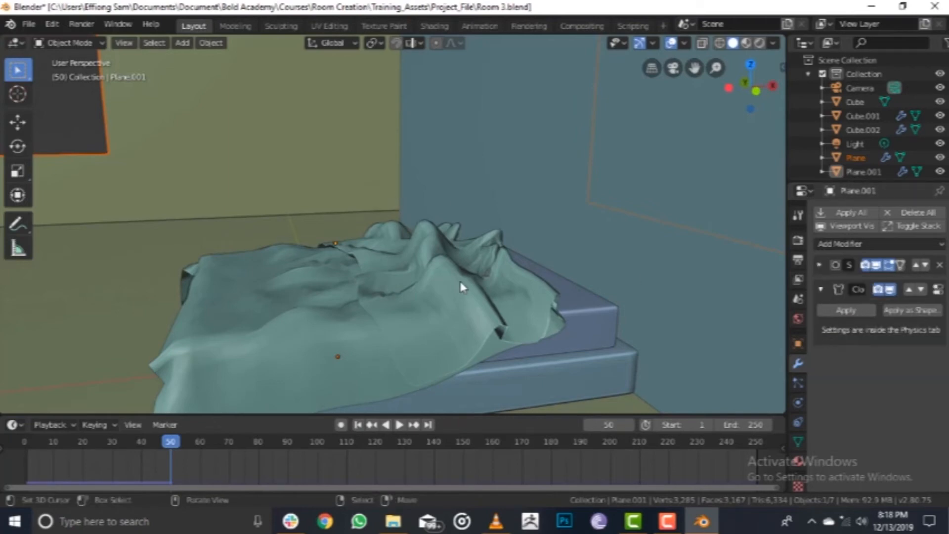
- Add a Solidify modifier to the bedsheet and increase its thickness until the sheet edges look padded
middle_drag(464, 295, 491, 280)
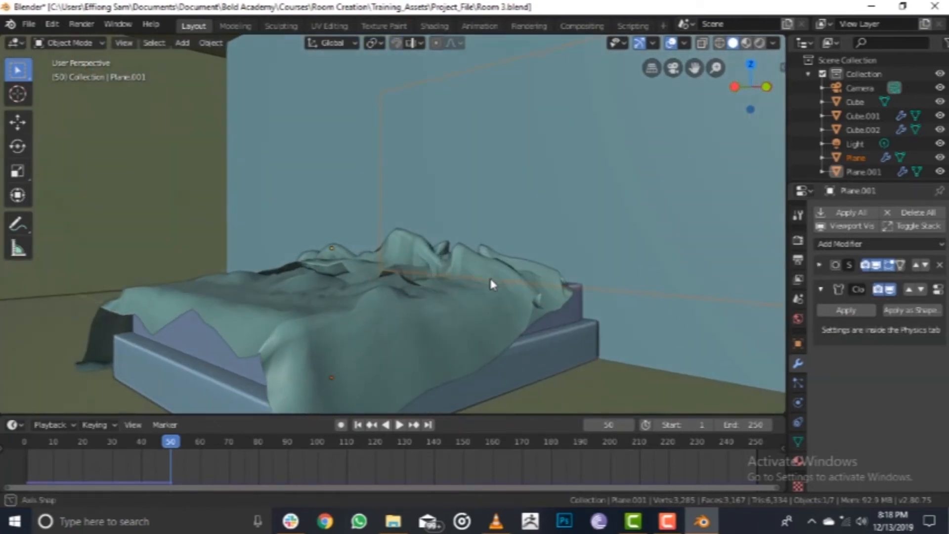
click(862, 240)
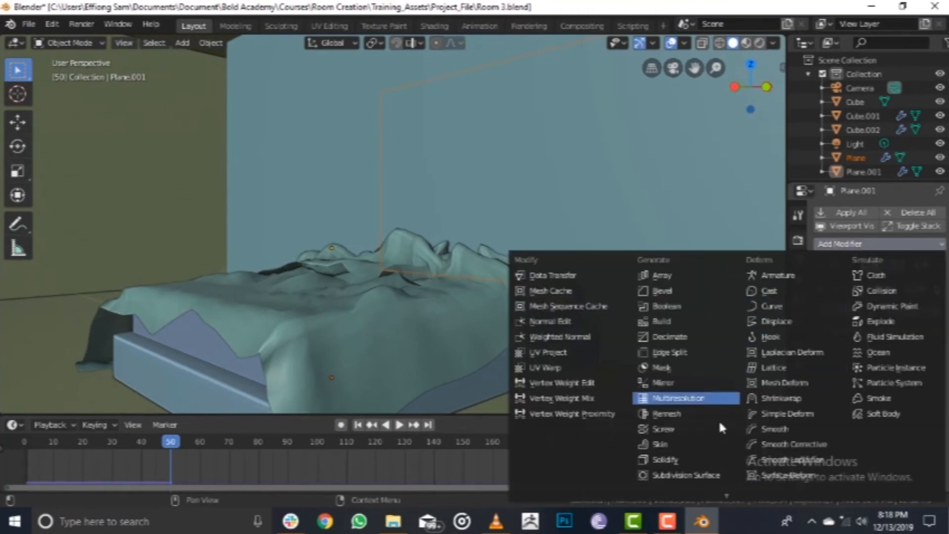
click(661, 461)
middle_drag(510, 313, 750, 354)
scroll(865, 382, down, 2)
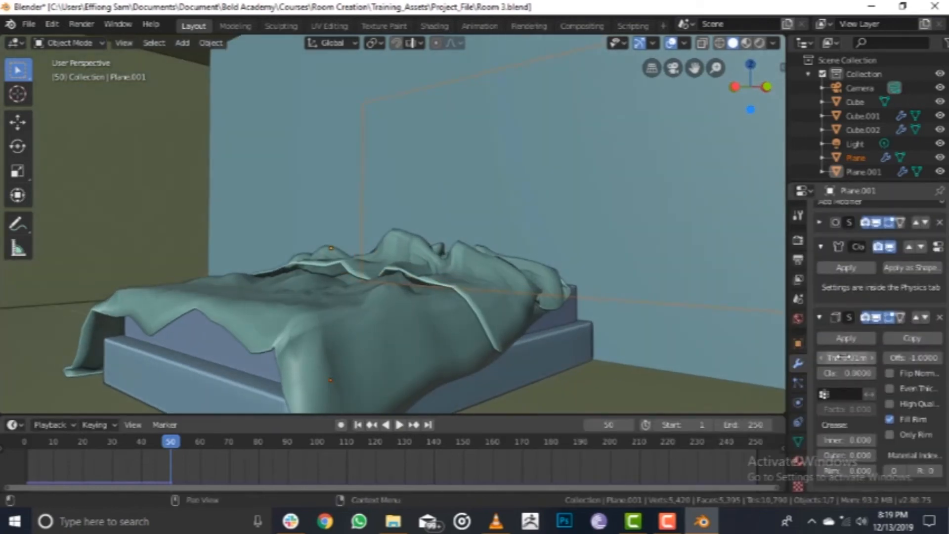
mouse_move(847, 358)
mouse_down()
mouse_move(831, 358)
mouse_move(879, 358)
mouse_move(855, 358)
mouse_up()
mouse_move(746, 318)
middle_down()
mouse_move(629, 316)
mouse_move(666, 317)
mouse_move(646, 350)
mouse_move(602, 318)
mouse_move(653, 325)
mouse_move(716, 307)
mouse_move(759, 322)
mouse_move(13, 315)
mouse_move(747, 329)
middle_up()
click(820, 317)
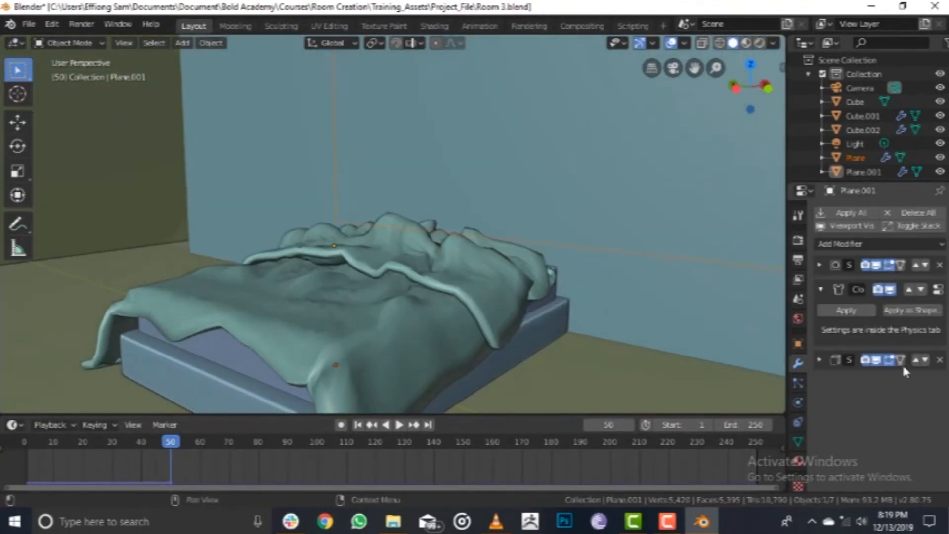
- Apply the bedsheet's Subdivision Surface, Cloth and Solidify modifiers in stack order to make the draped shape permanent
click(820, 265)
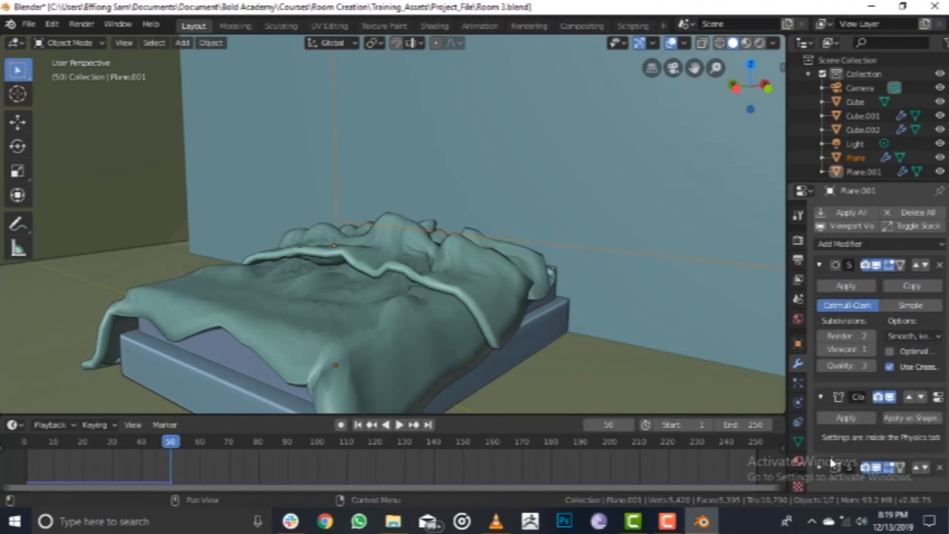
click(820, 465)
scroll(852, 407, down, 5)
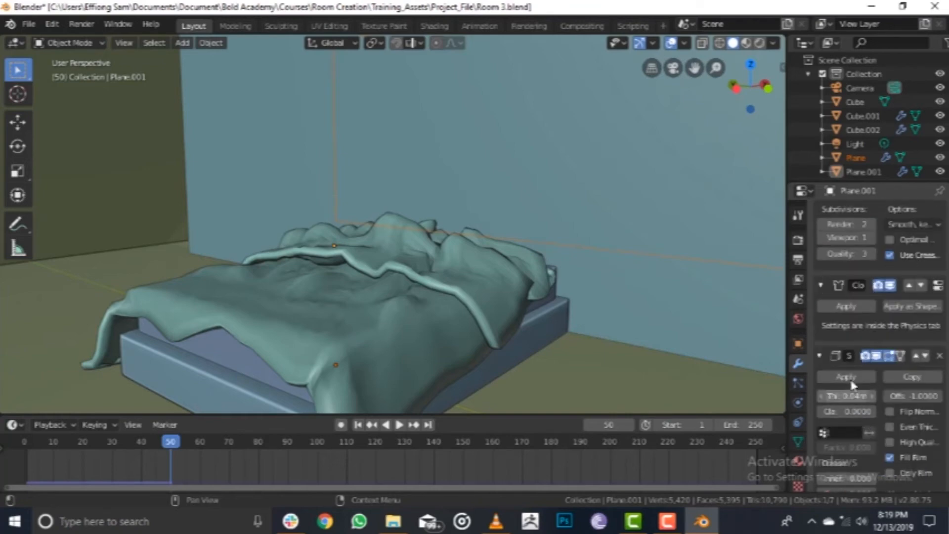
scroll(852, 384, up, 5)
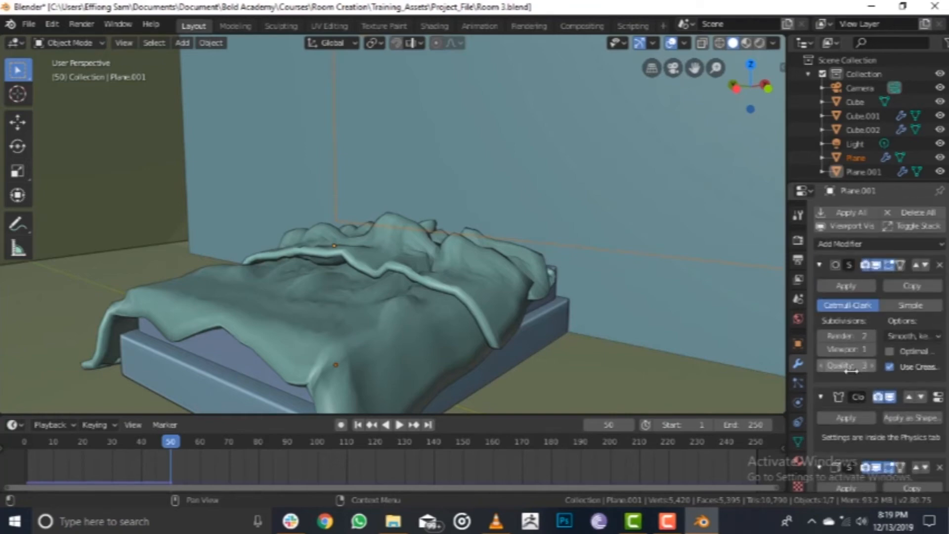
click(847, 287)
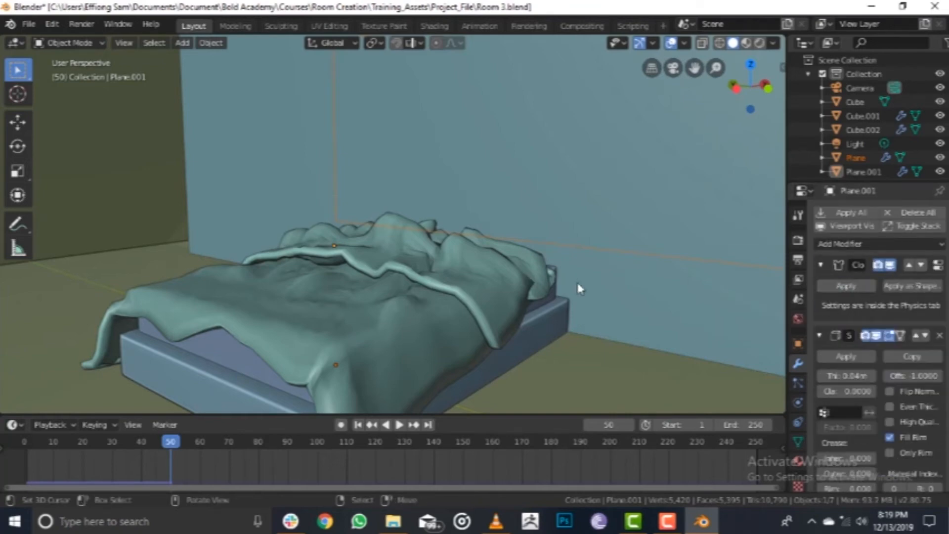
click(847, 287)
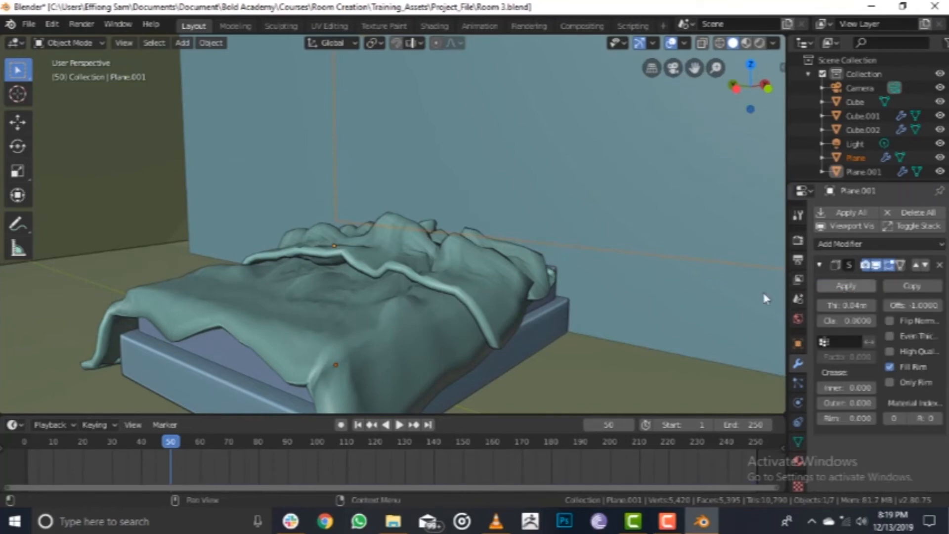
click(847, 287)
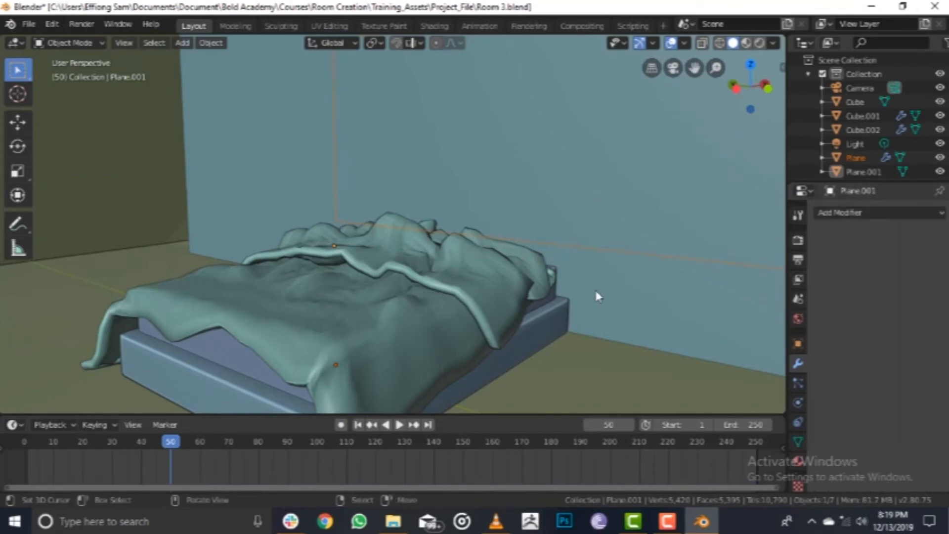
- Add a new Subdivision Surface modifier to the bedsheet
middle_drag(467, 296, 433, 307)
click(862, 207)
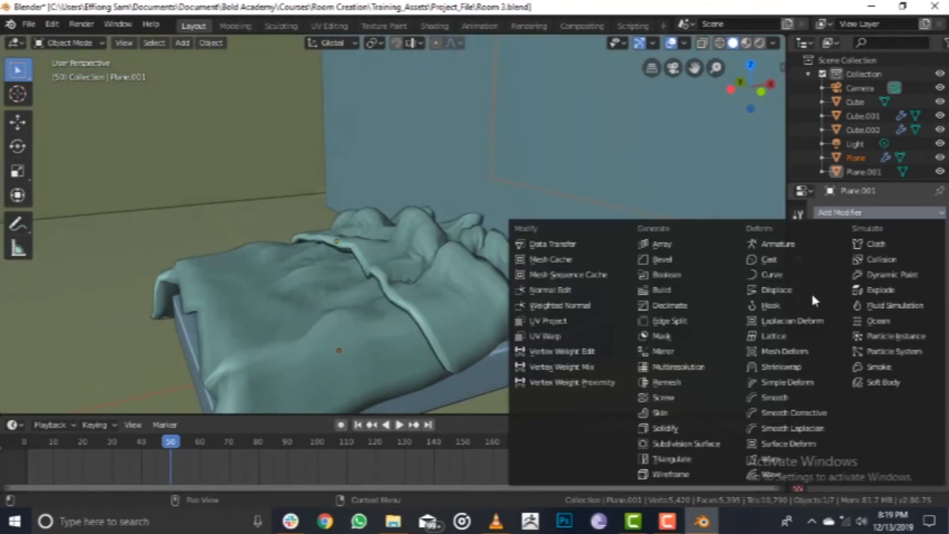
click(684, 442)
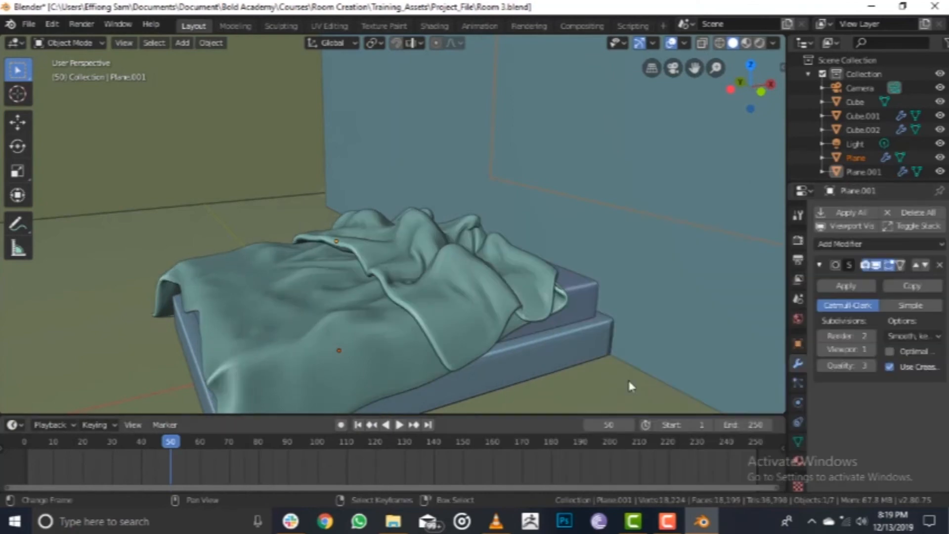
- Inspect the smoothed sheet folds up close and return the timeline to frame 1
middle_drag(413, 287, 351, 264)
scroll(403, 290, up, 3)
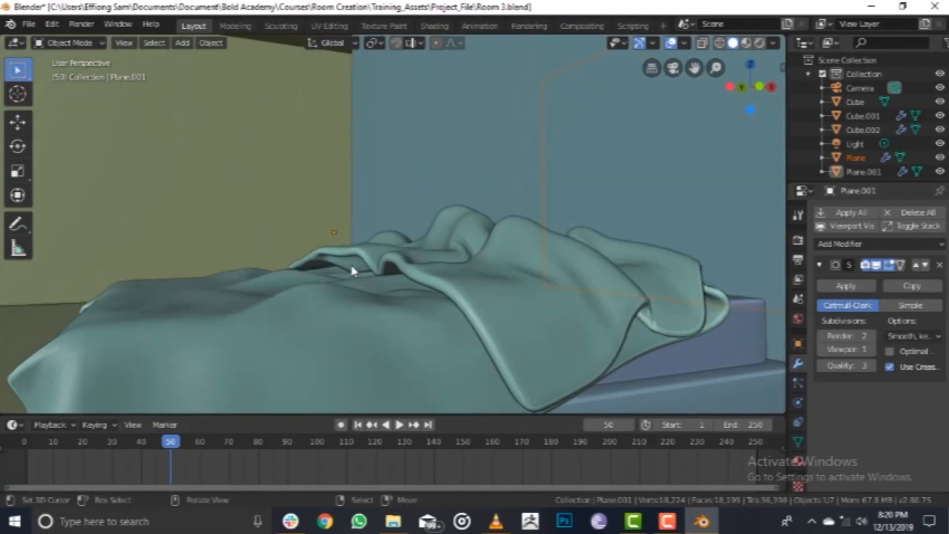
scroll(417, 281, down, 5)
mouse_move(476, 313)
middle_down()
mouse_move(521, 332)
mouse_move(475, 306)
middle_up()
scroll(470, 303, up, 2)
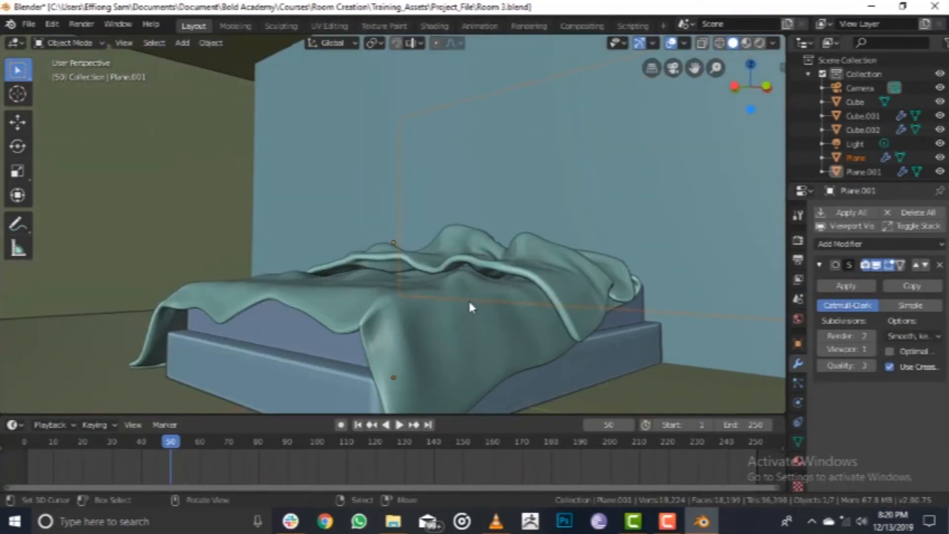
middle_drag(551, 302, 356, 285)
click(359, 425)
- Examine how the draped bed sits in the whole room, including the wall with the window opening
scroll(494, 316, down, 3)
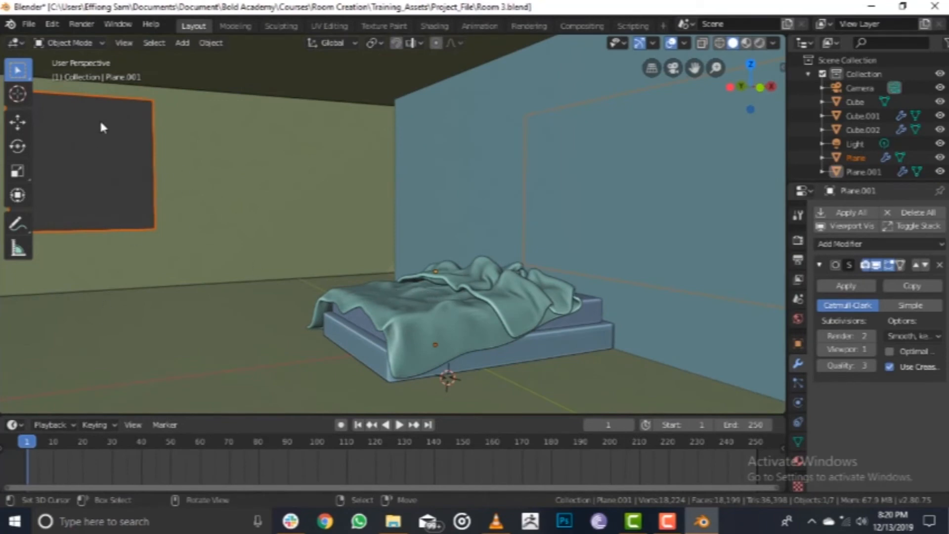
scroll(238, 202, down, 2)
scroll(213, 221, up, 3)
middle_drag(212, 229, 181, 232)
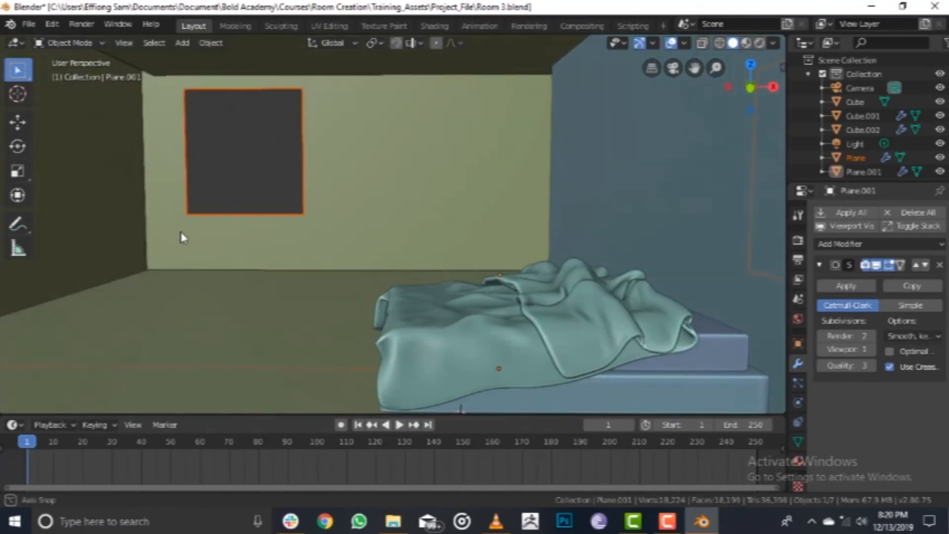
middle_drag(83, 195, 149, 228)
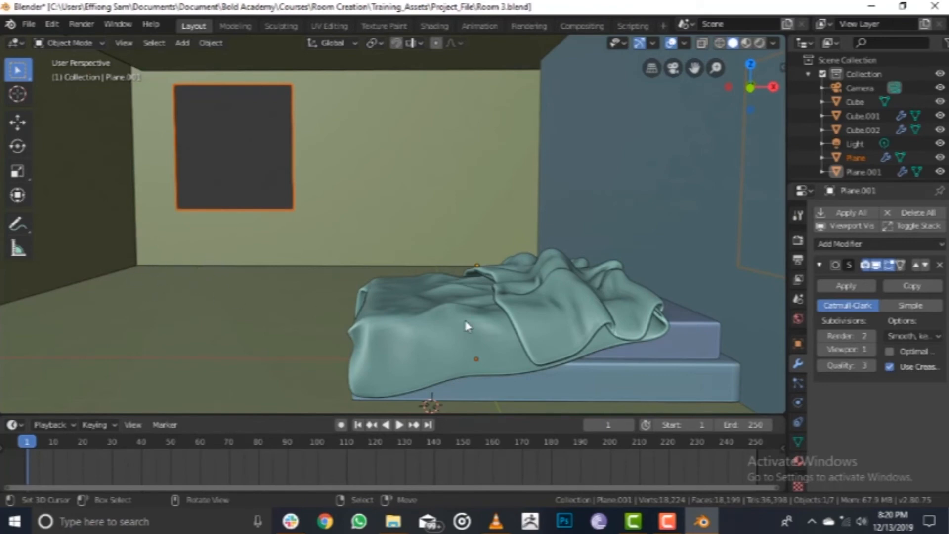
middle_drag(467, 327, 302, 183)
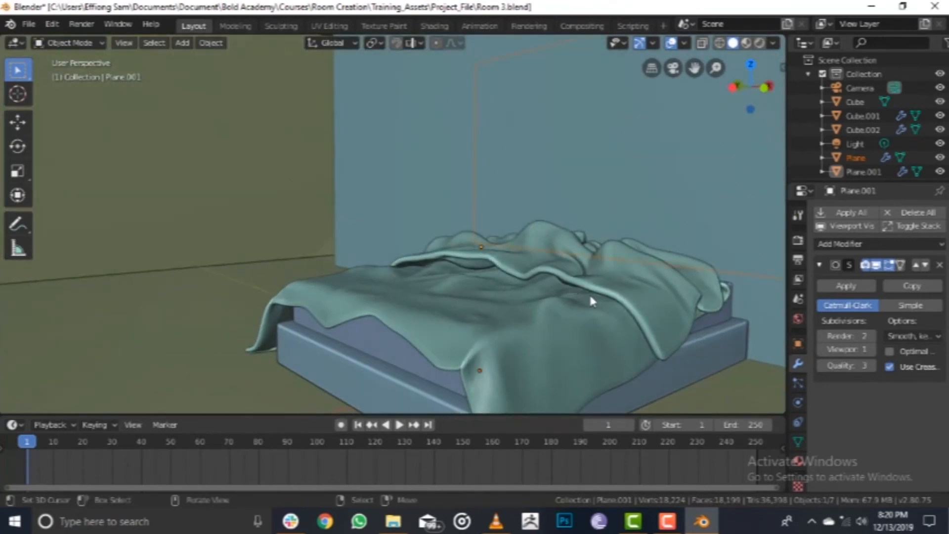
middle_drag(589, 292, 479, 259)
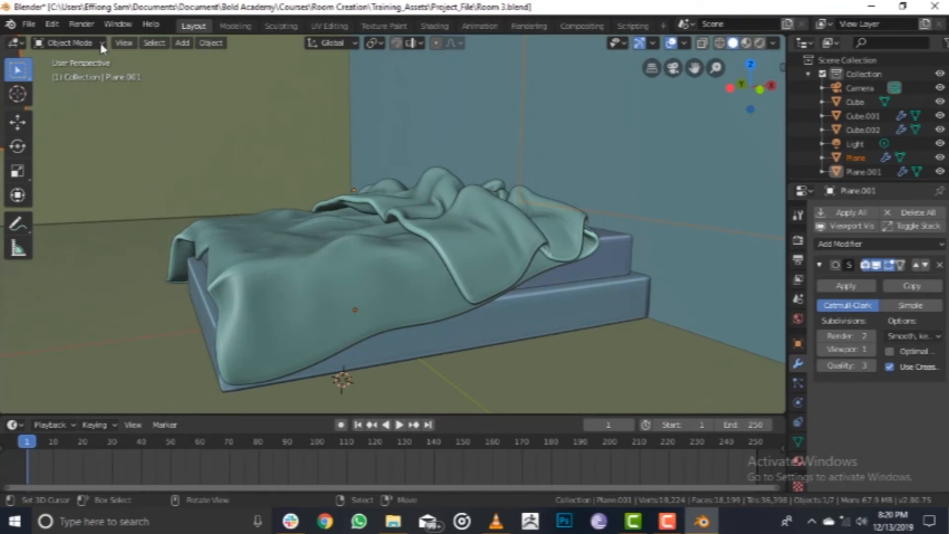
click(160, 44)
click(29, 27)
- Examine the sheet's folds and hanging edges from above, from the foot and from the side of the bed
middle_drag(355, 274, 481, 289)
scroll(549, 247, down, 3)
scroll(478, 243, up, 3)
middle_drag(478, 244, 417, 220)
scroll(417, 220, down, 4)
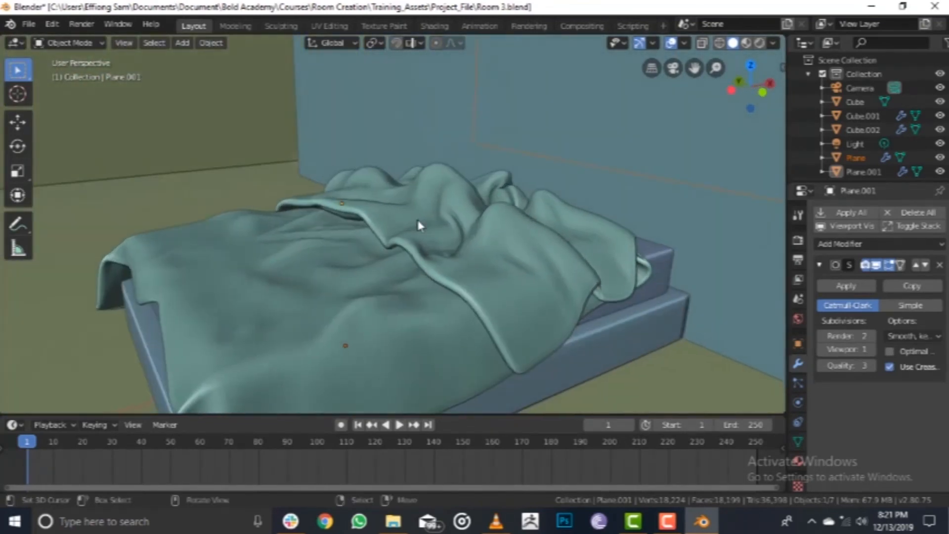
scroll(380, 211, down, 1)
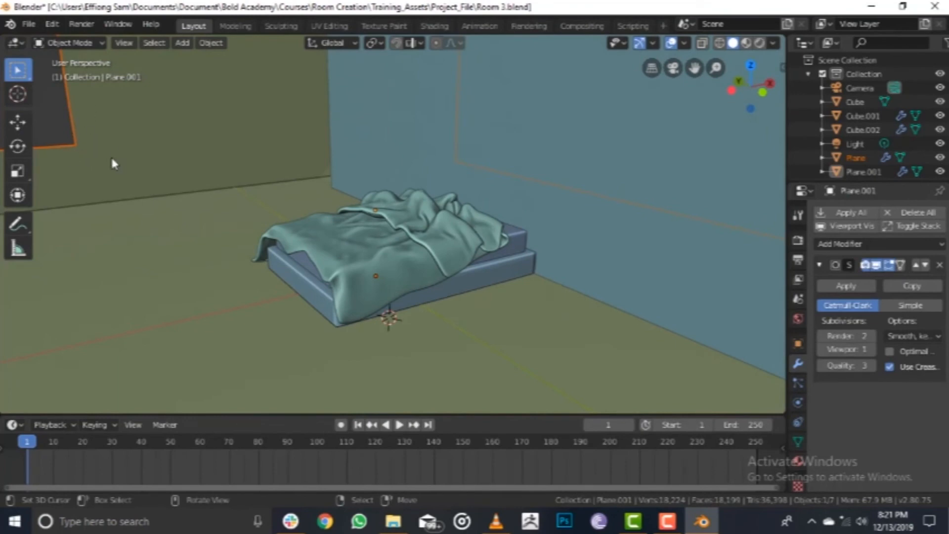
scroll(494, 225, up, 5)
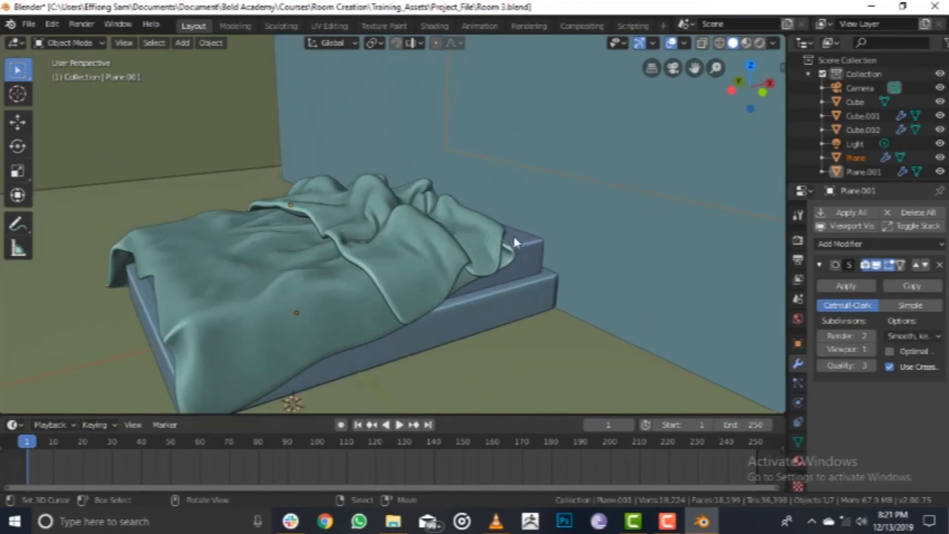
middle_drag(482, 218, 456, 244)
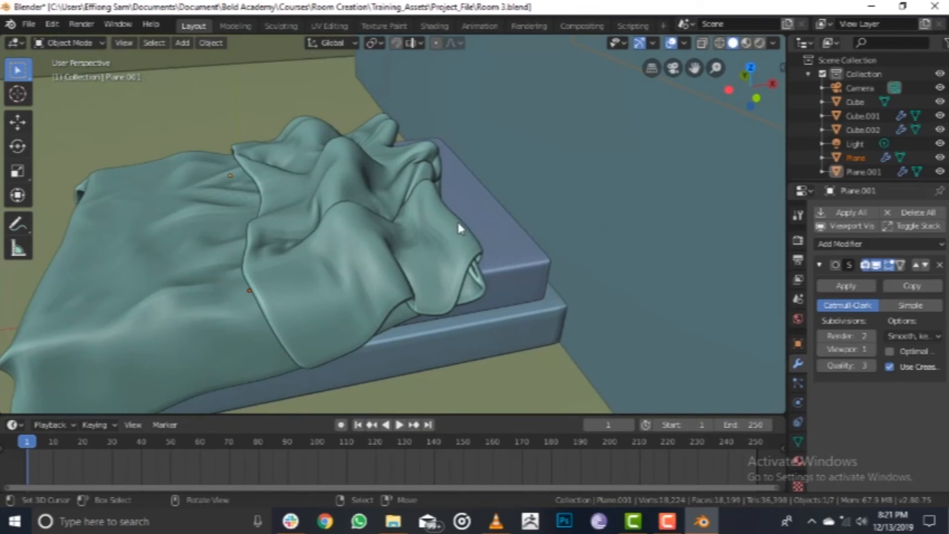
middle_drag(208, 262, 310, 229)
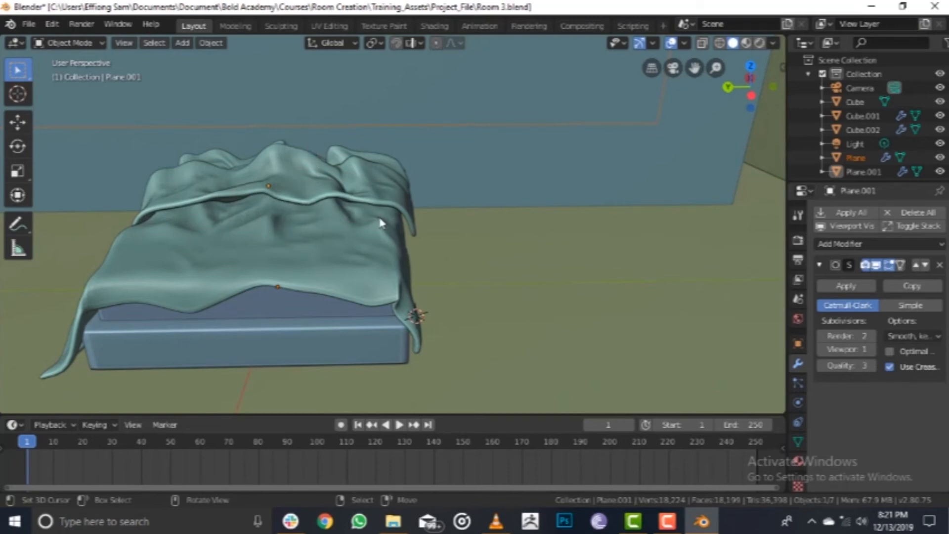
middle_drag(381, 218, 462, 256)
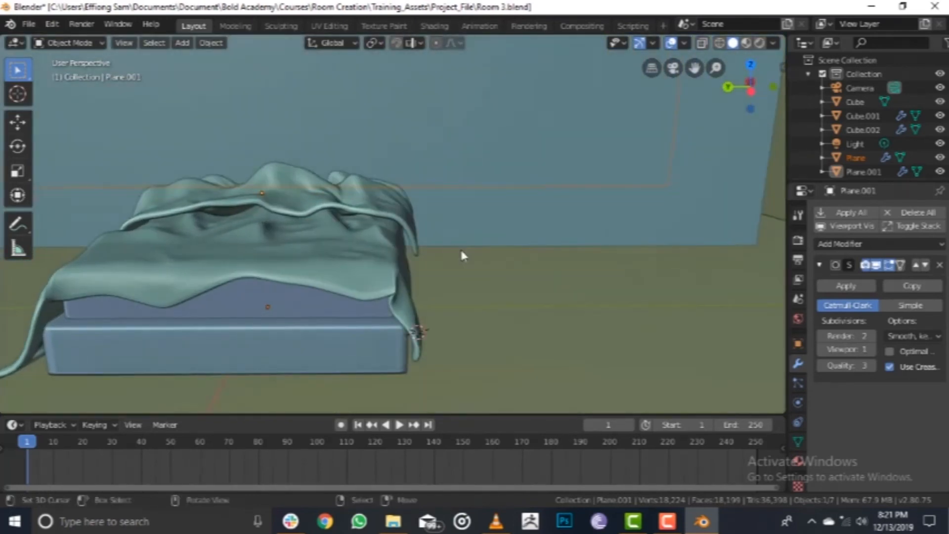
middle_drag(353, 271, 383, 269)
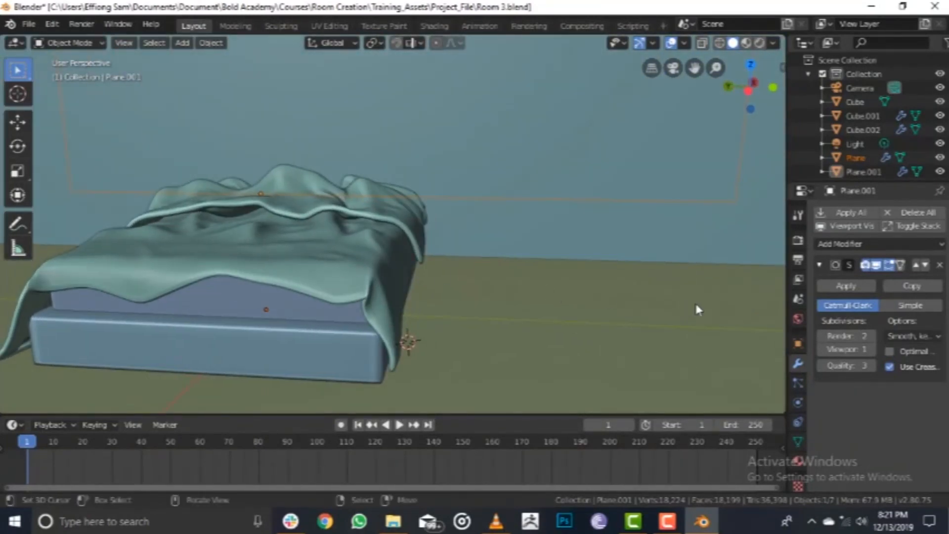
middle_drag(275, 229, 304, 220)
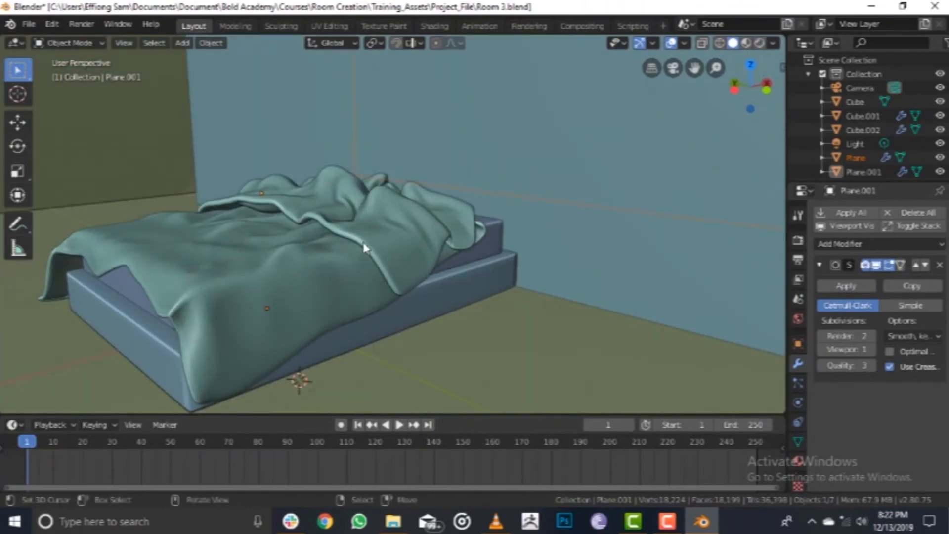
mouse_move(338, 256)
middle_down()
mouse_move(321, 230)
mouse_move(309, 245)
mouse_move(348, 246)
middle_up()
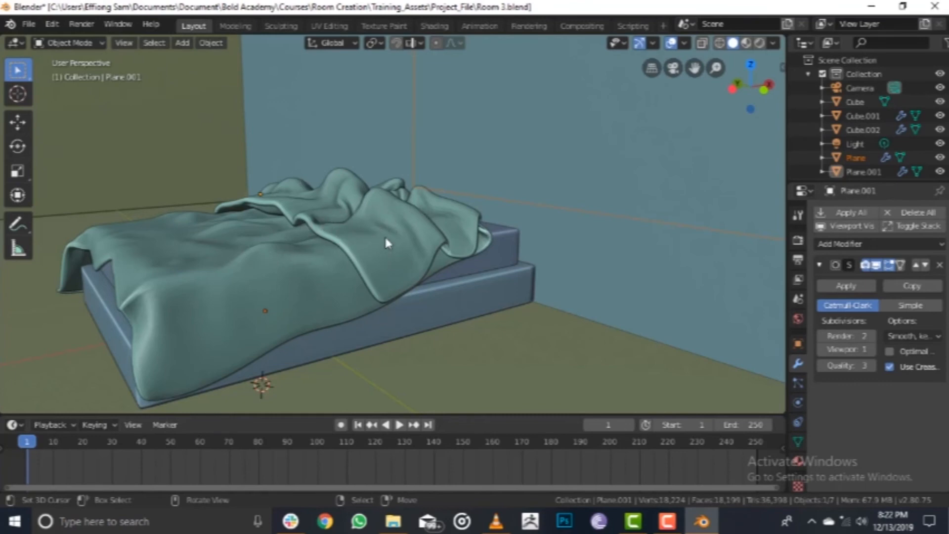
- Set the viewport level of the bedsheet's Subdivision Surface modifier to 2 and check the folded edge up close
middle_drag(223, 293, 258, 267)
scroll(270, 256, up, 3)
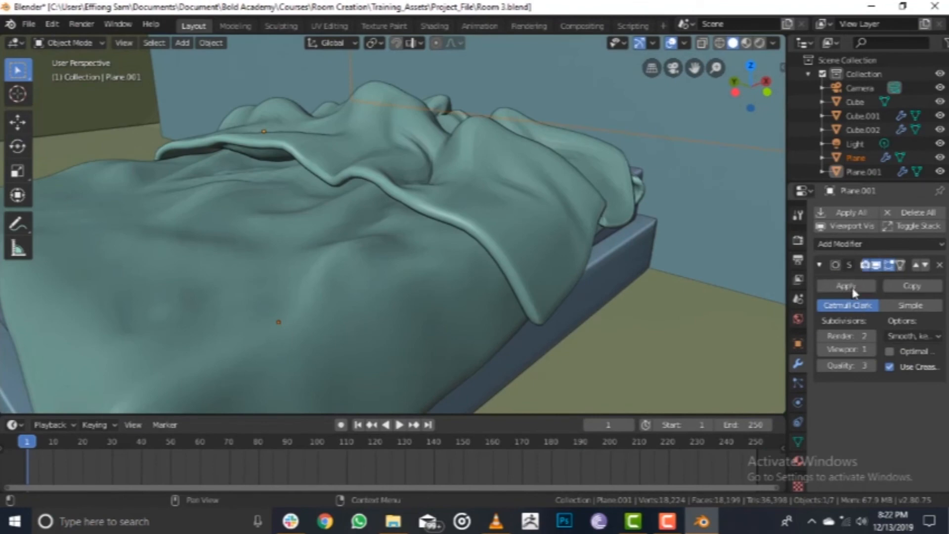
click(871, 352)
scroll(509, 238, up, 2)
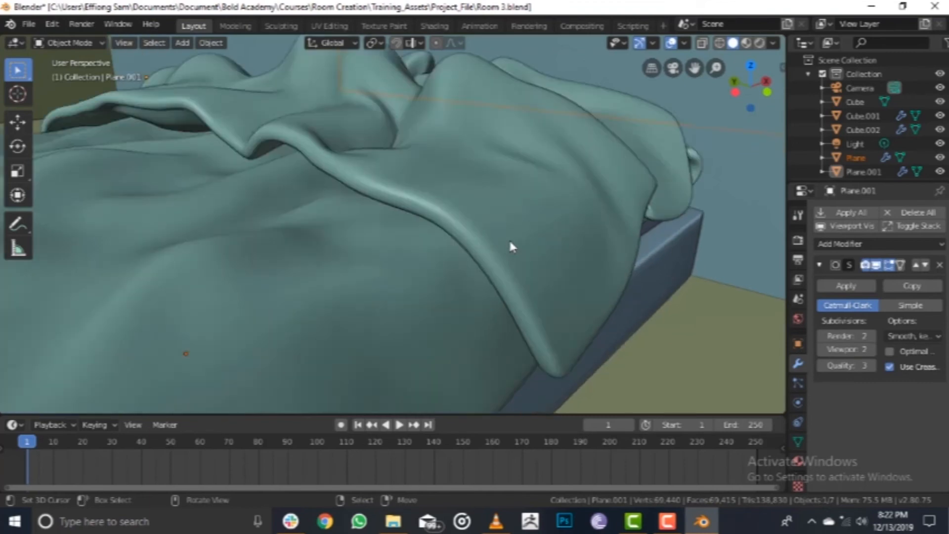
middle_drag(509, 239, 290, 203)
- Examine the more finely subdivided bedsheet from several sides, both close up and within the whole room
scroll(392, 194, down, 5)
middle_drag(236, 162, 381, 121)
middle_drag(340, 218, 415, 208)
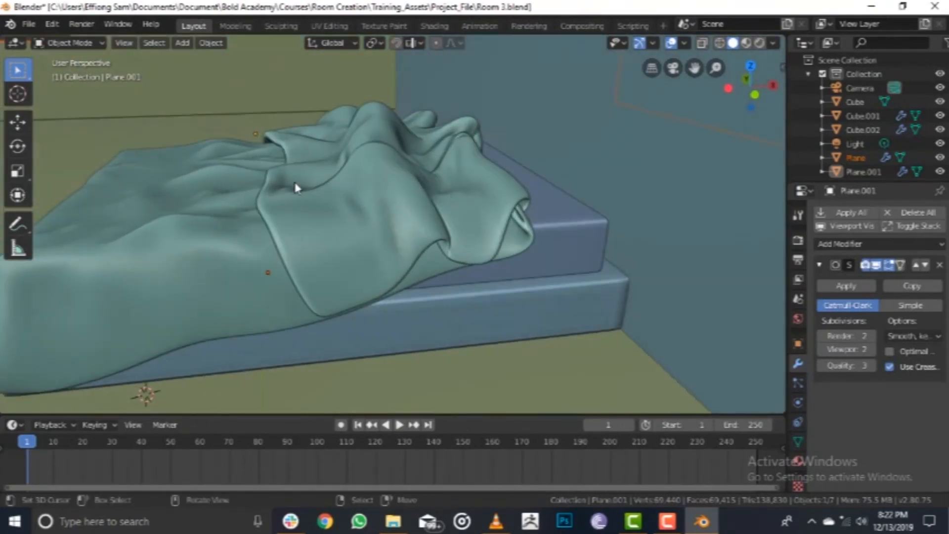
middle_drag(296, 187, 580, 307)
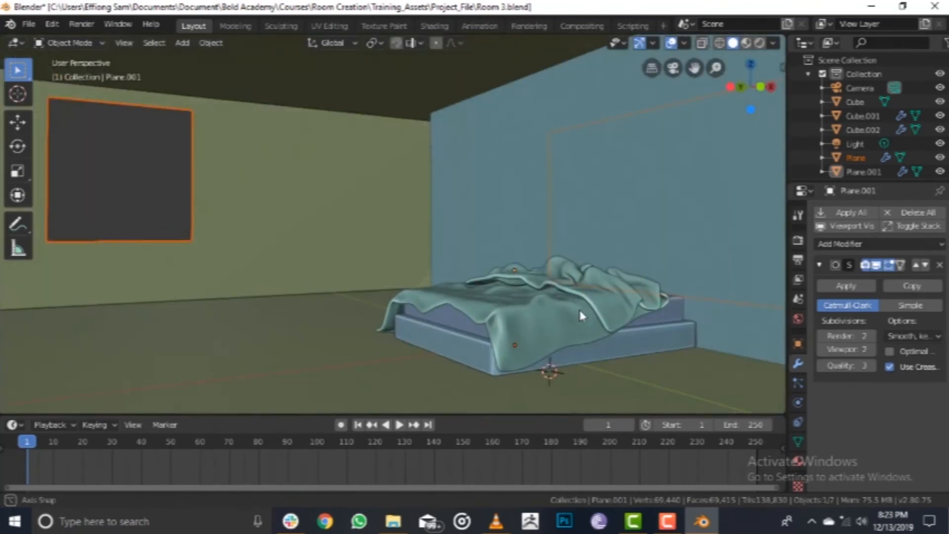
middle_drag(447, 311, 510, 327)
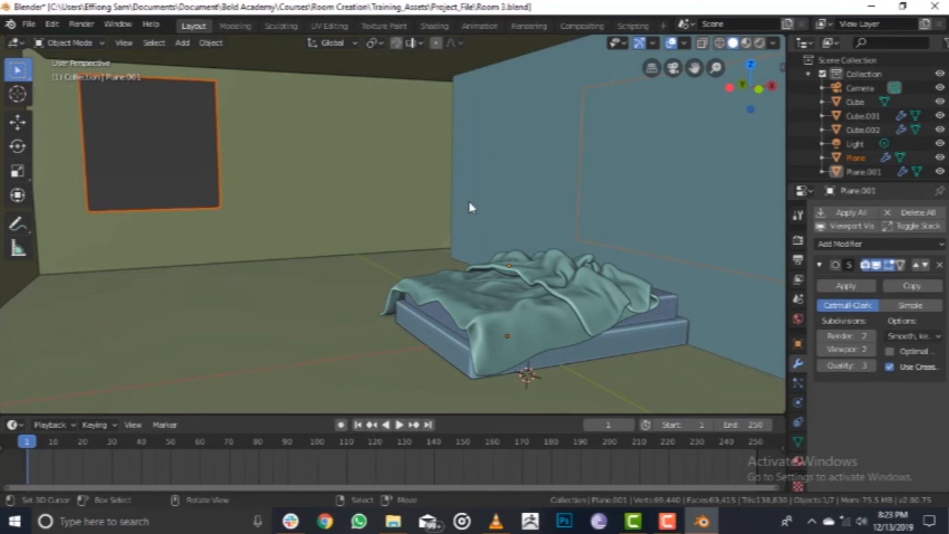
middle_drag(586, 285, 678, 258)
scroll(677, 258, up, 4)
middle_drag(608, 271, 513, 317)
scroll(468, 291, down, 1)
scroll(468, 290, down, 2)
scroll(439, 289, up, 2)
middle_drag(439, 314, 469, 324)
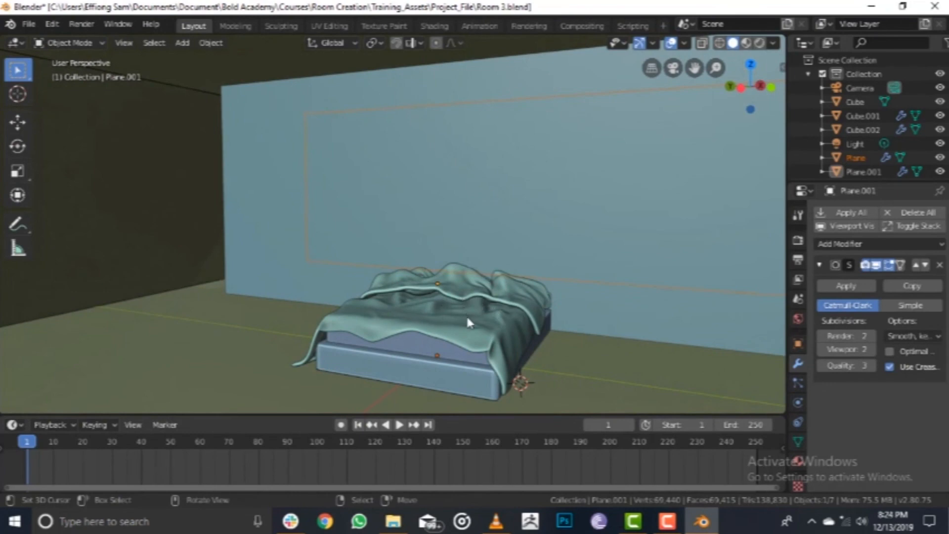
mouse_move(468, 321)
middle_down()
mouse_move(418, 297)
mouse_move(506, 327)
mouse_move(543, 327)
mouse_move(442, 312)
mouse_move(449, 319)
mouse_move(505, 297)
mouse_move(527, 333)
mouse_move(557, 339)
mouse_move(508, 317)
mouse_move(430, 318)
mouse_move(526, 343)
mouse_move(585, 333)
mouse_move(531, 324)
mouse_move(580, 320)
mouse_move(470, 332)
middle_up()
- Select the bedsheet and review its outline and drape around the sides and foot of the bed
click(504, 296)
middle_drag(540, 311, 511, 320)
middle_drag(421, 313, 594, 329)
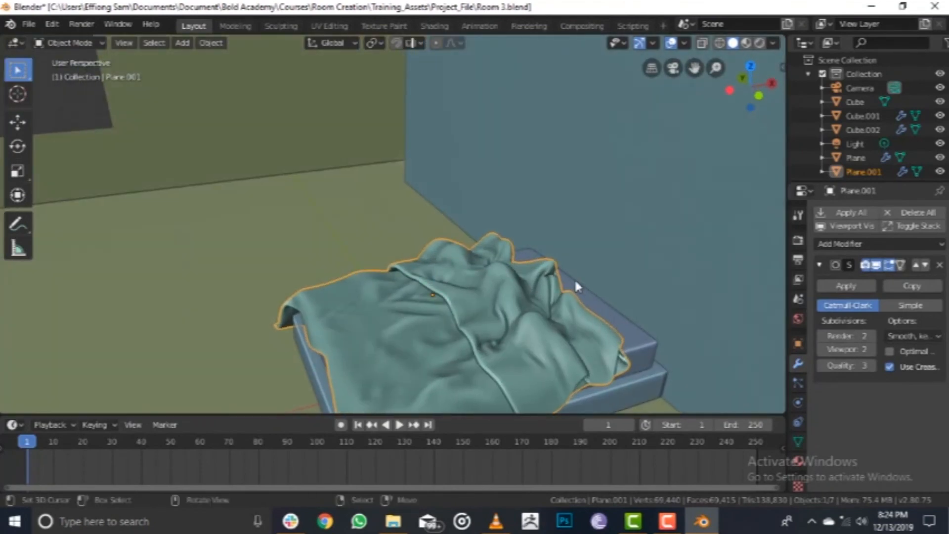
scroll(152, 130, down, 2)
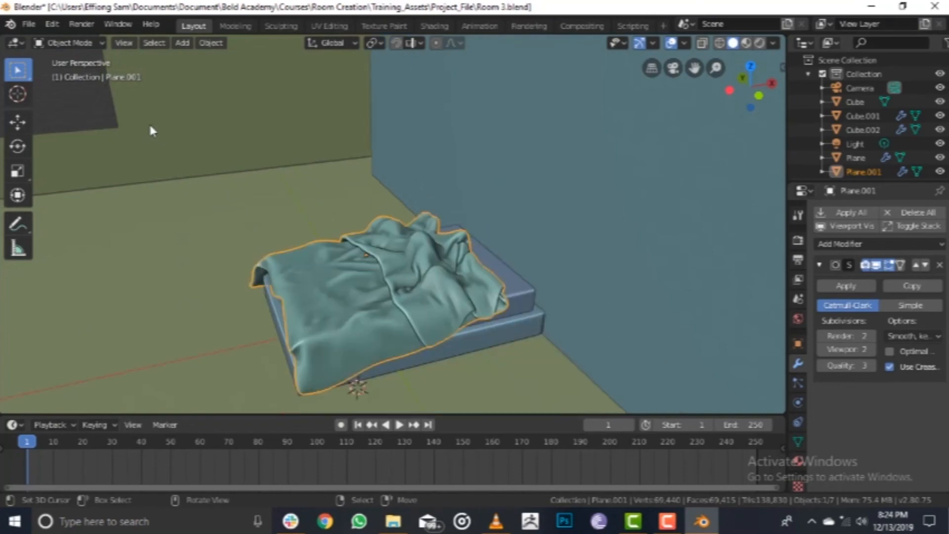
middle_drag(151, 132, 57, 227)
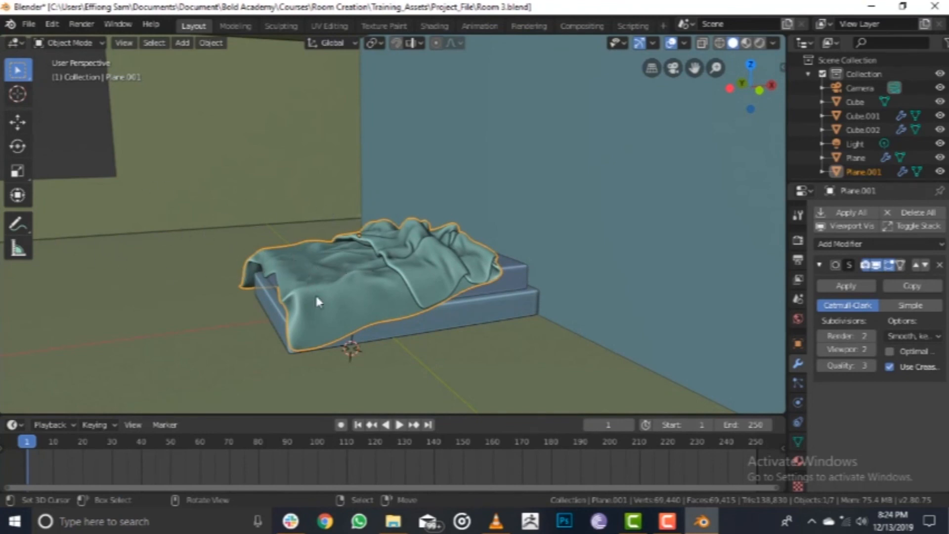
middle_drag(315, 293, 378, 265)
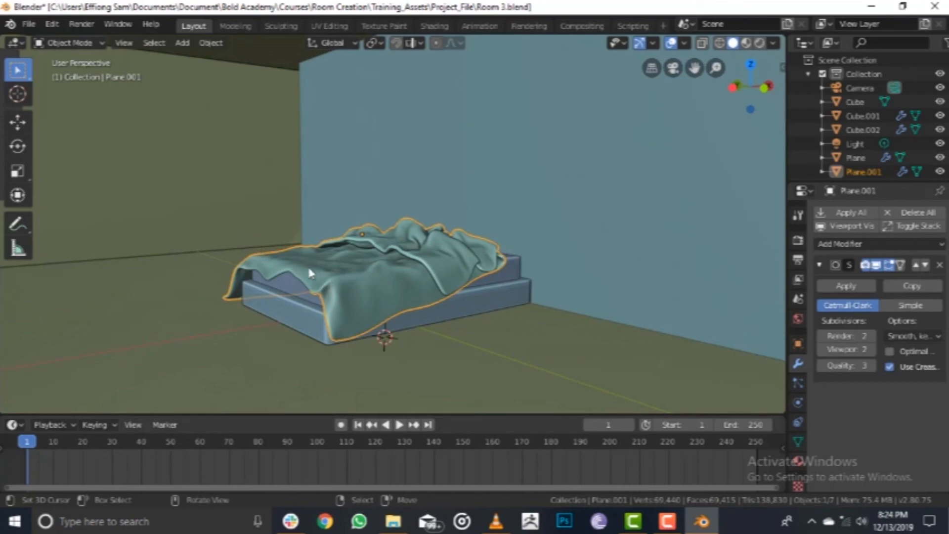
middle_drag(363, 313, 413, 275)
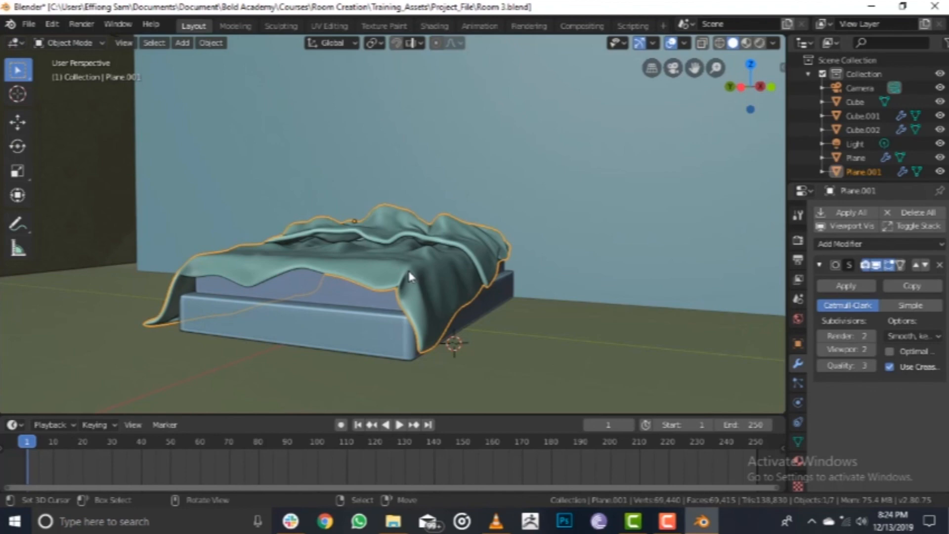
middle_drag(419, 268, 356, 256)
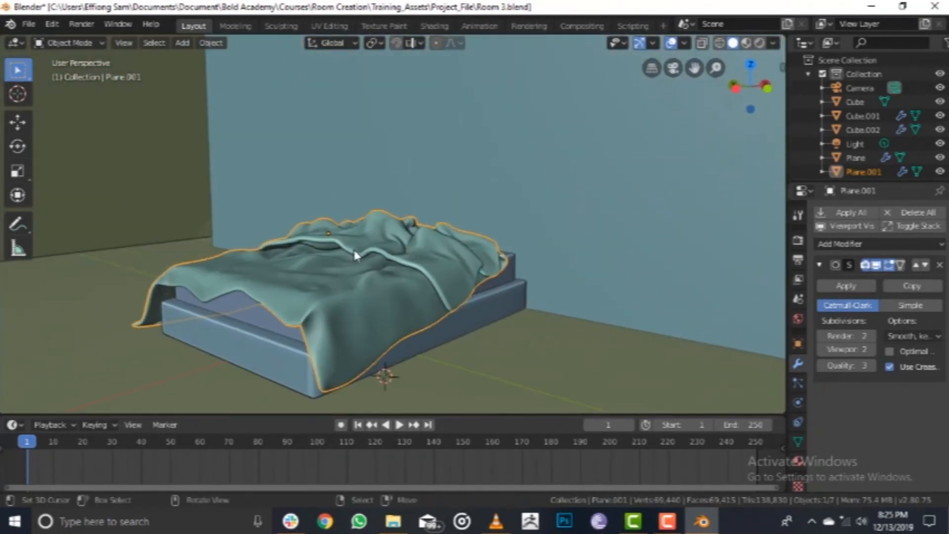